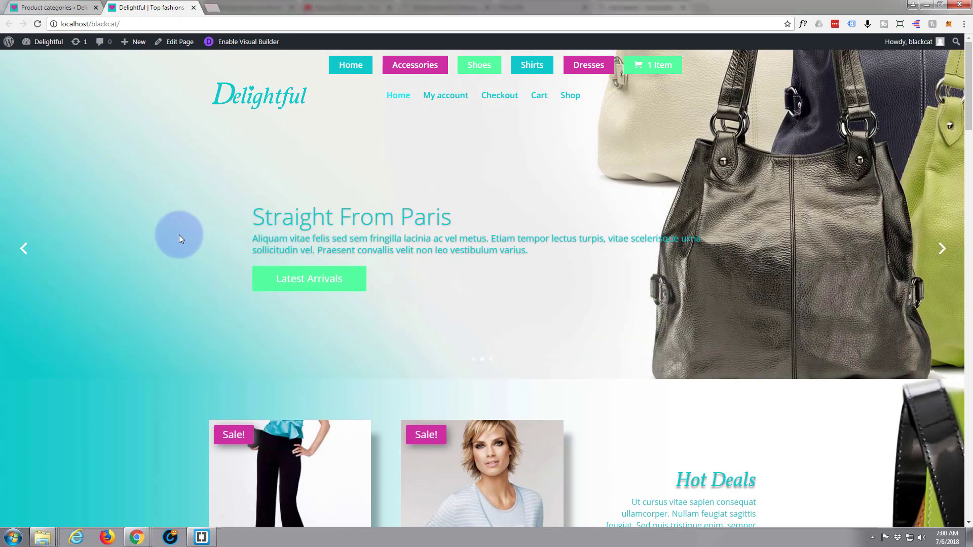
Look over the storefront homepage from the hero slider through the sale, accessories and We've Sold sections
scroll(180, 235, down, 12)
scroll(179, 235, down, 15)
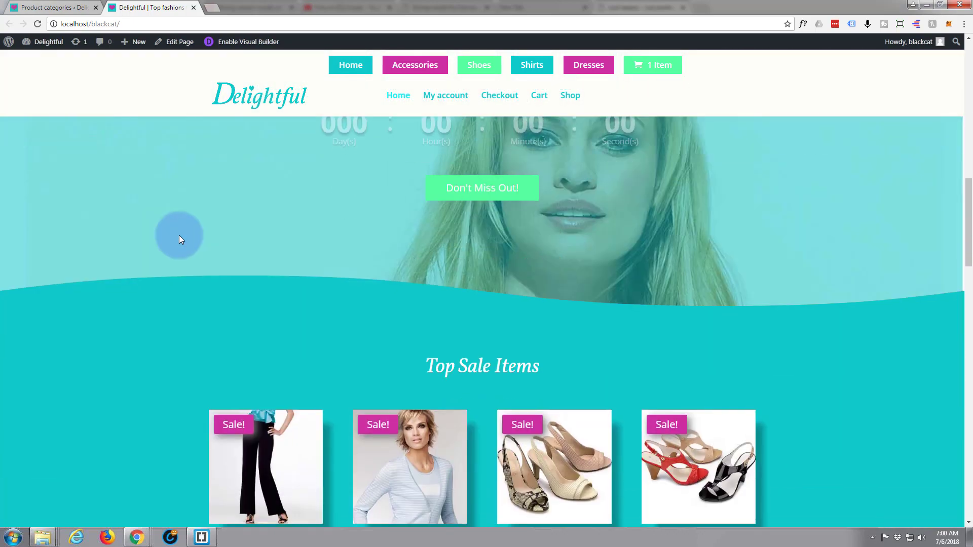
scroll(179, 236, down, 15)
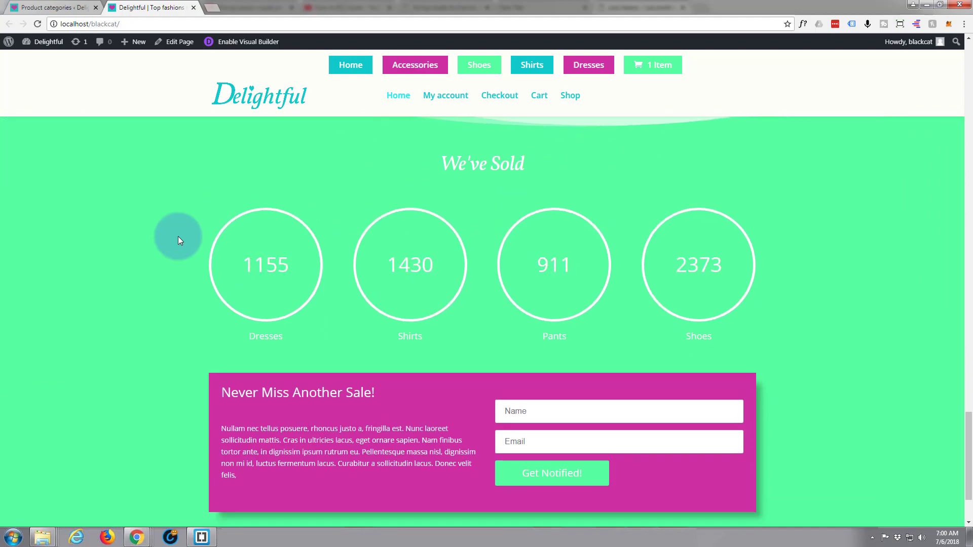
scroll(178, 236, up, 9)
scroll(178, 236, up, 10)
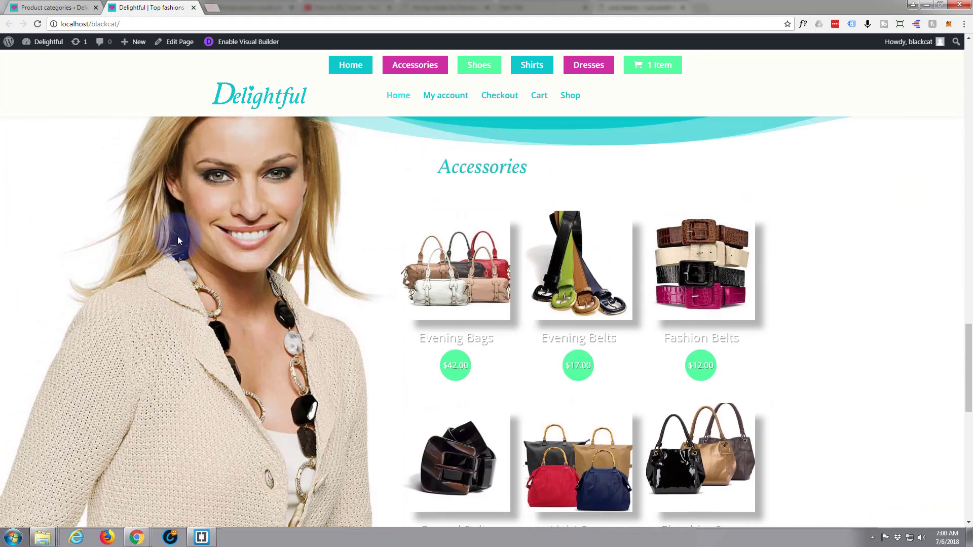
scroll(195, 241, up, 8)
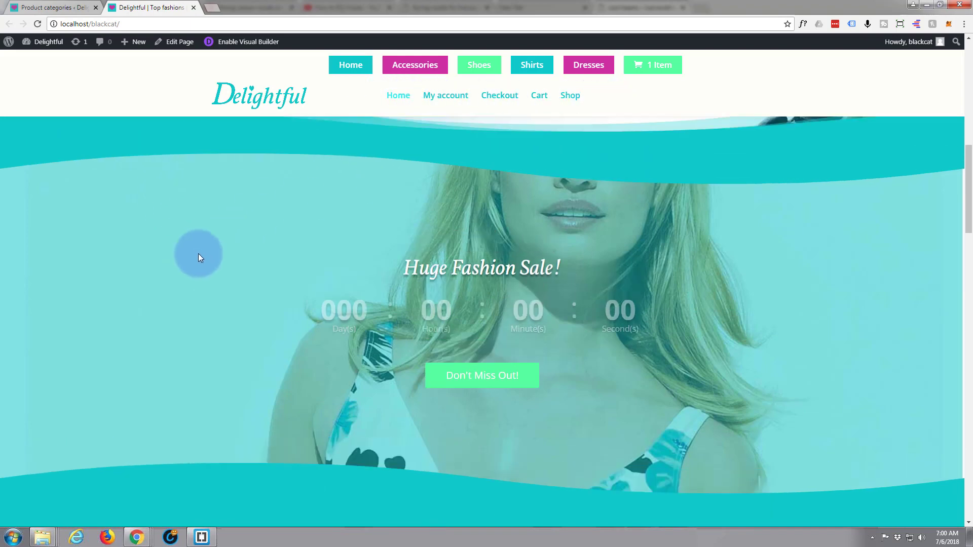
scroll(198, 254, up, 6)
scroll(220, 246, up, 3)
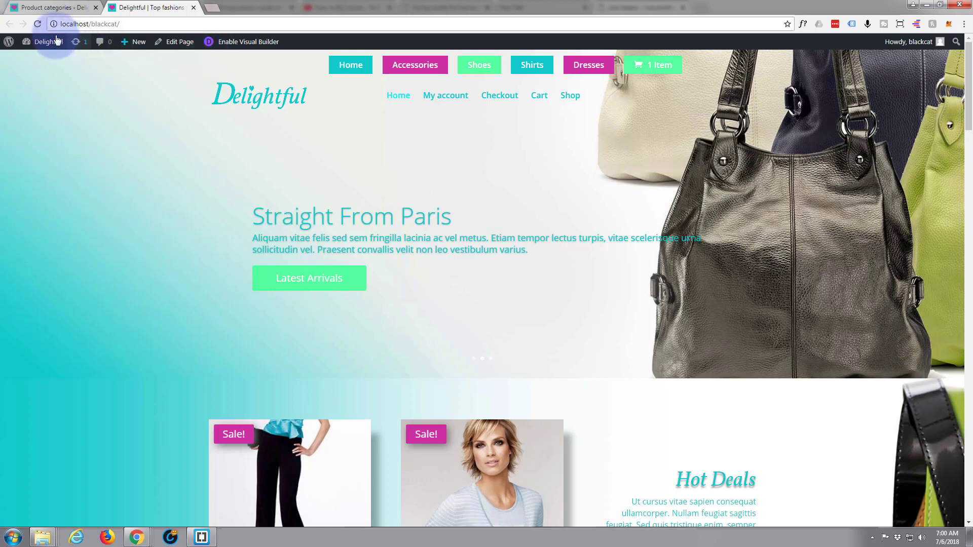
Open the site's admin dashboard in a new browser tab and go to the product categories page
mouse_move(26, 48)
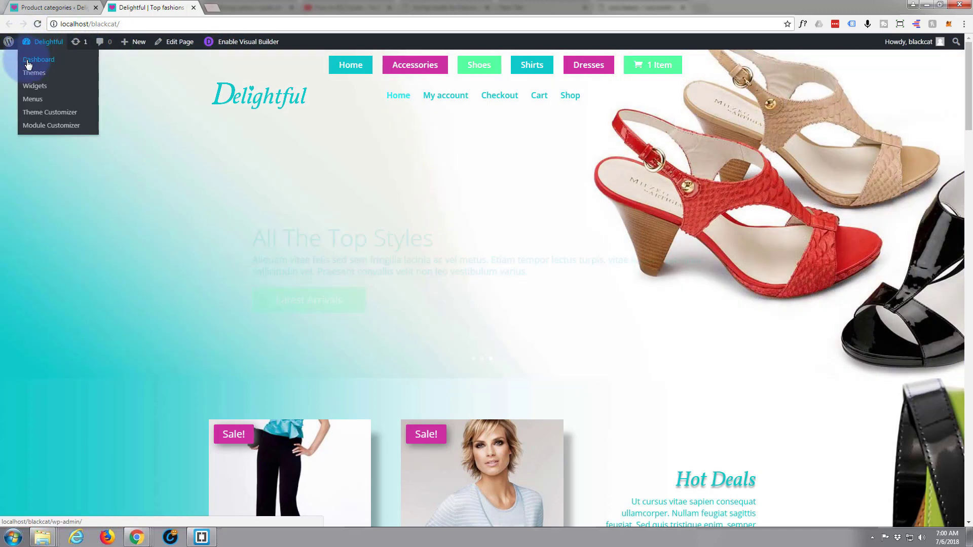
middle_click(28, 60)
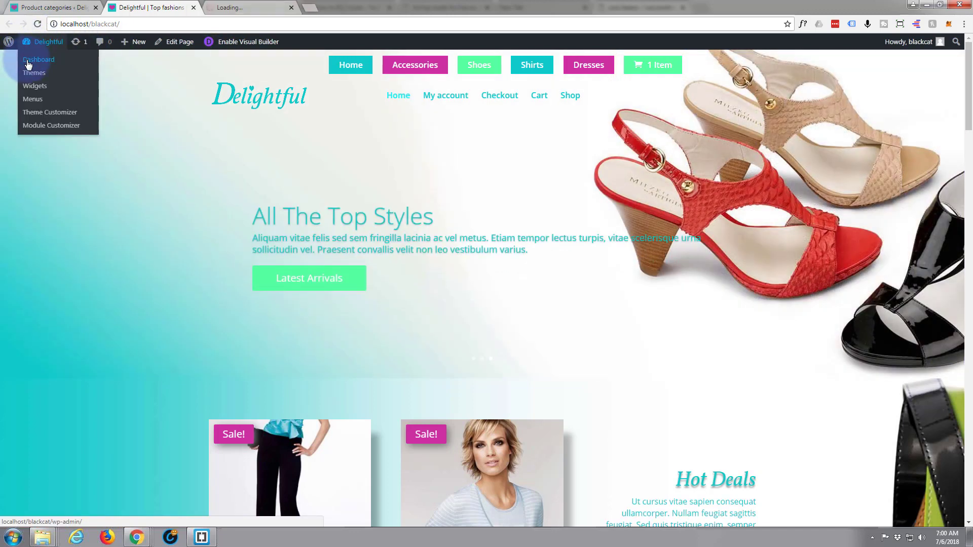
click(251, 8)
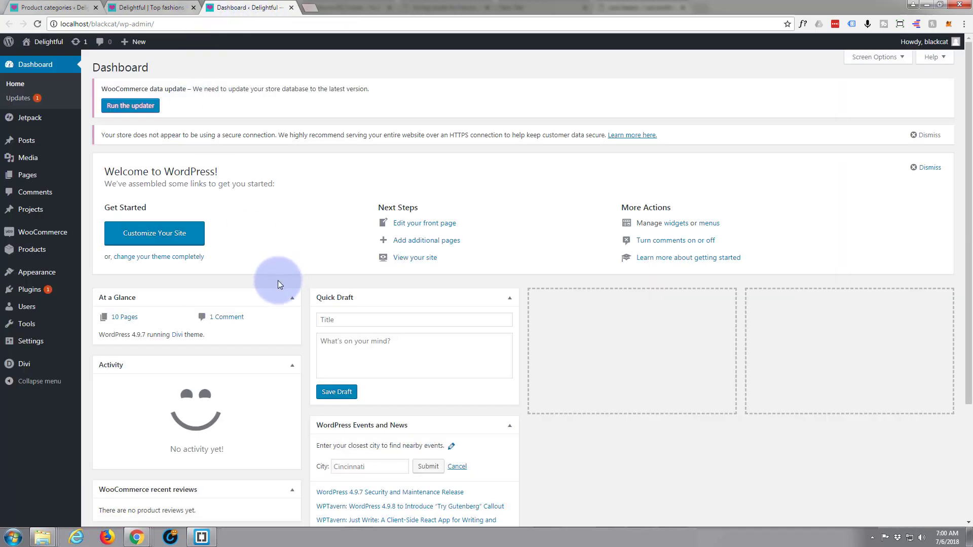
mouse_move(29, 213)
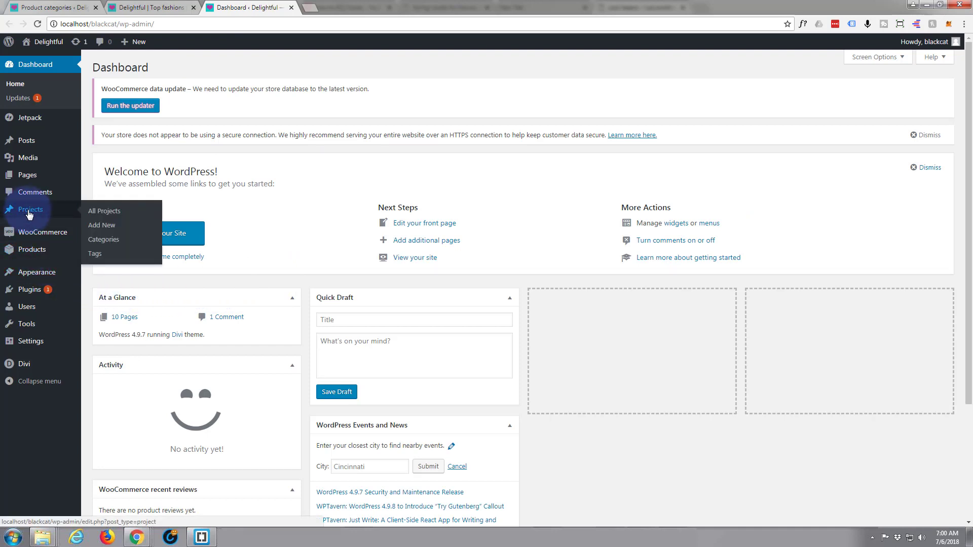
mouse_move(31, 253)
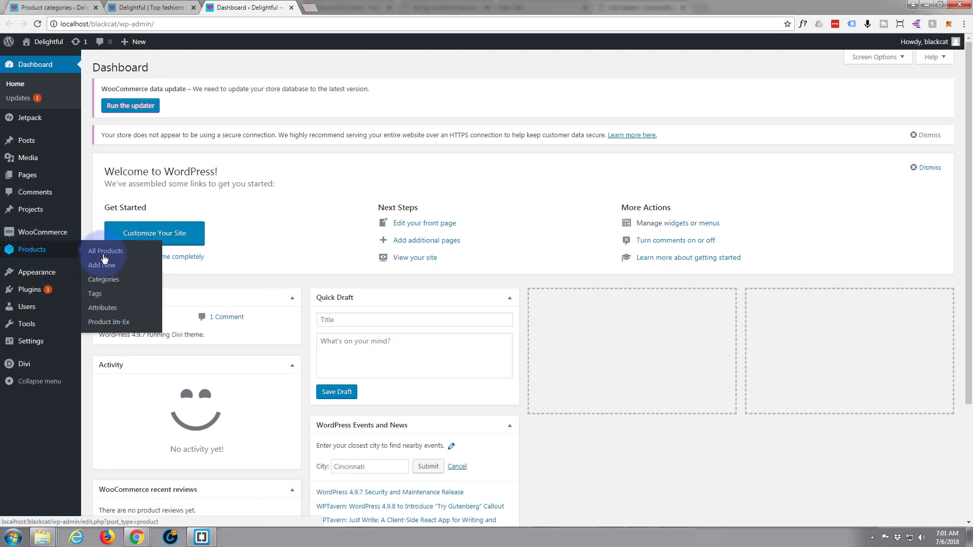
click(100, 283)
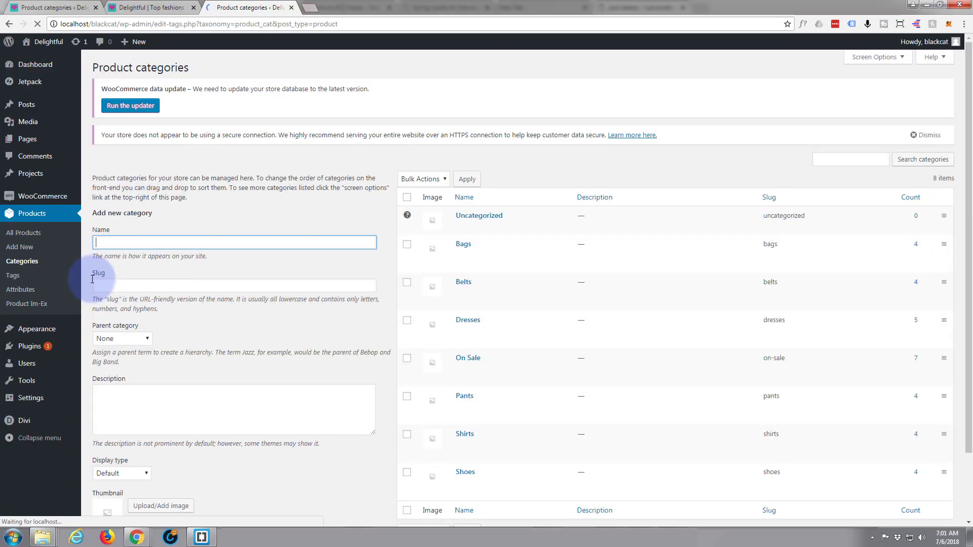
Add a product category named Clearance with the slug clearance, no parent category and the description "Clearance items"
scroll(518, 260, down, 2)
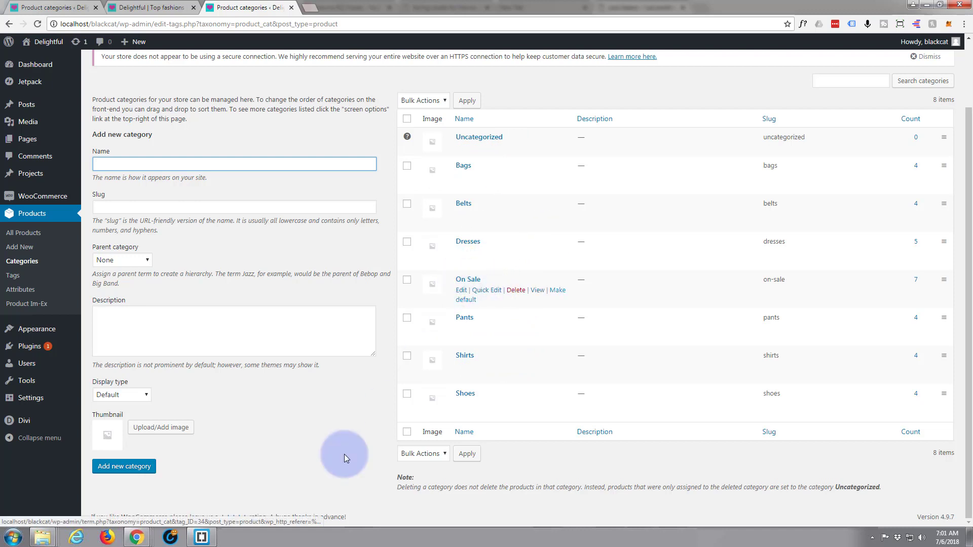
click(132, 469)
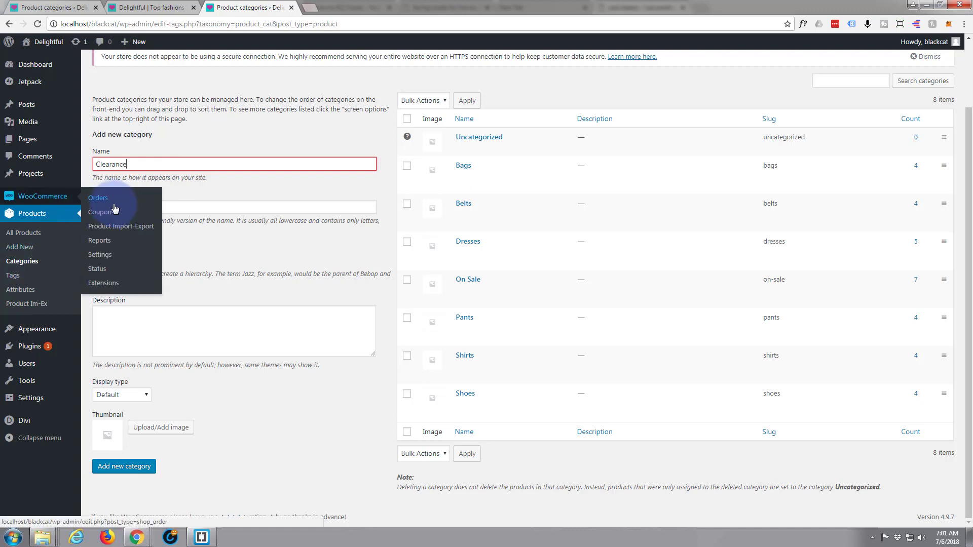
click(194, 208)
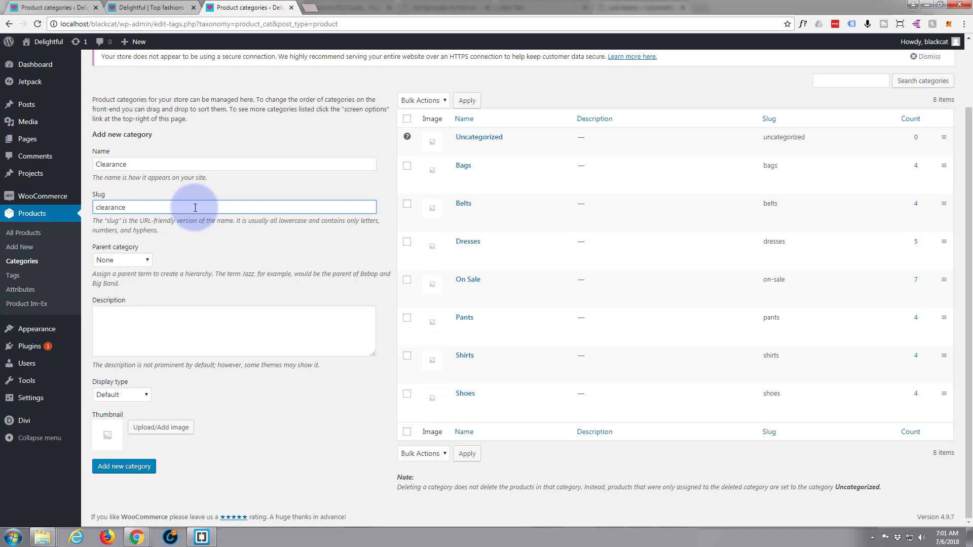
key(Tab)
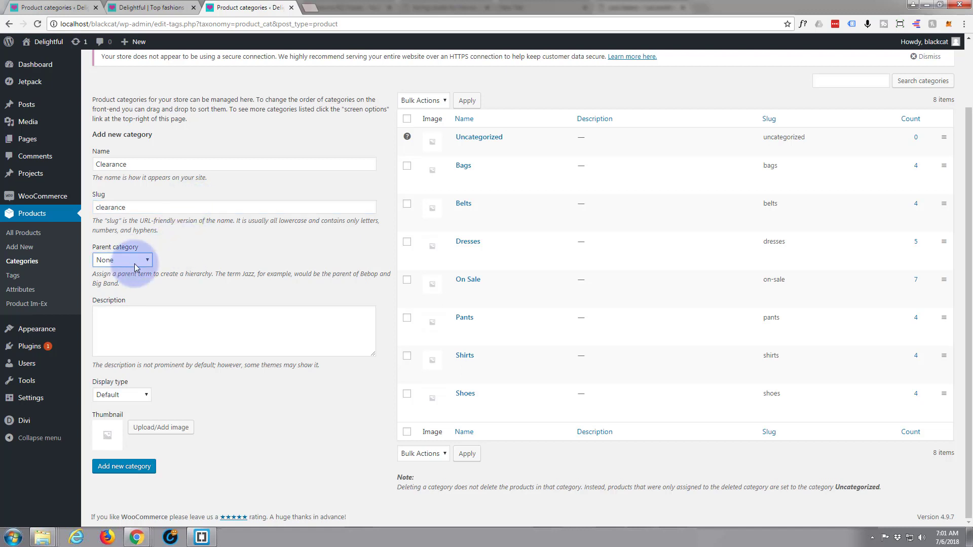
click(147, 261)
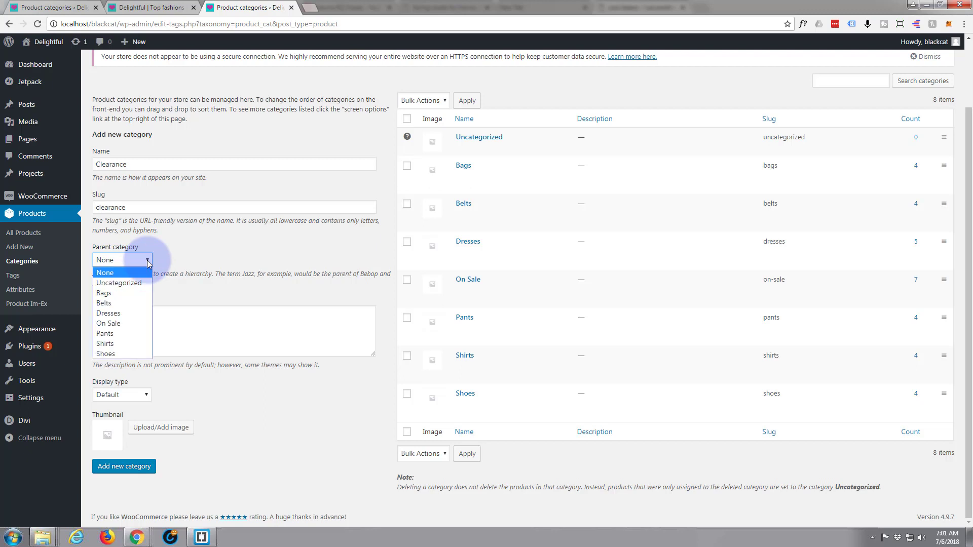
click(184, 245)
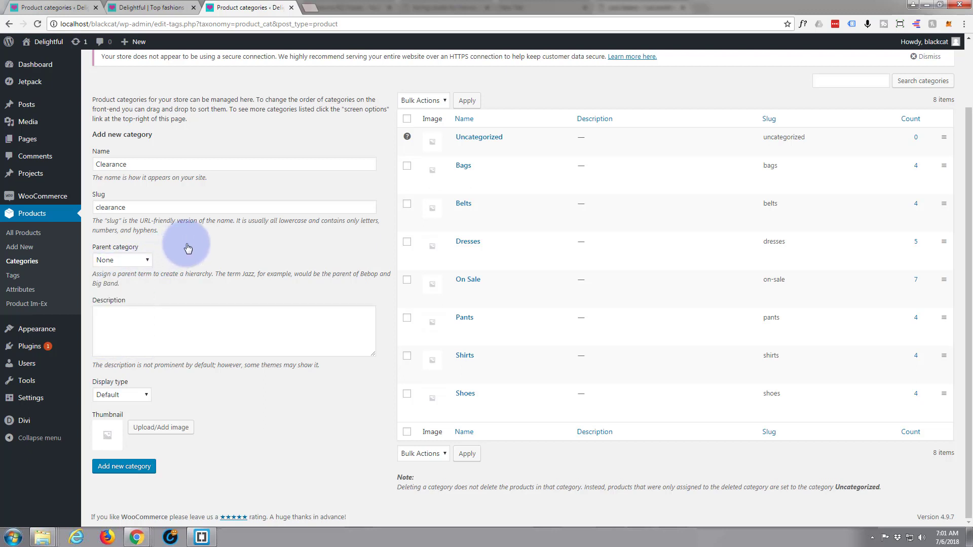
click(124, 314)
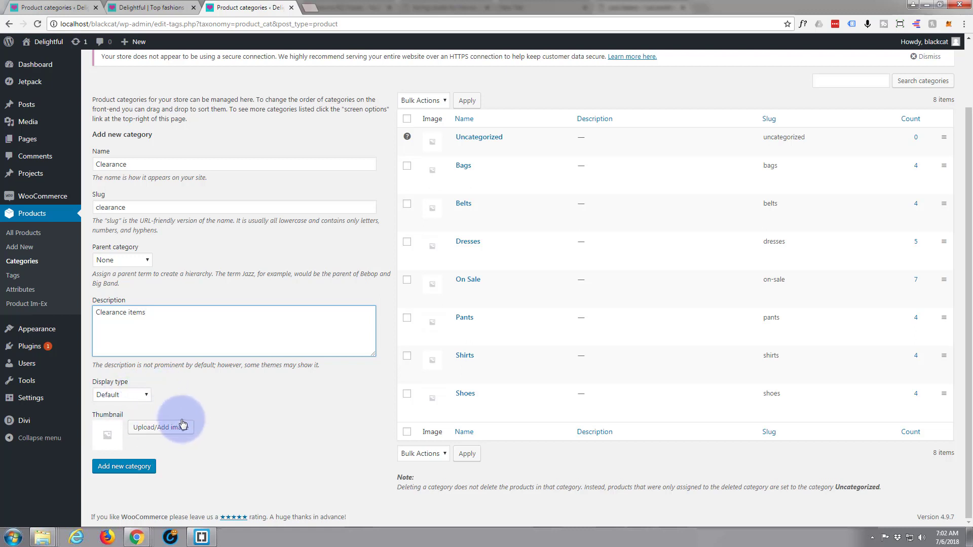
click(116, 468)
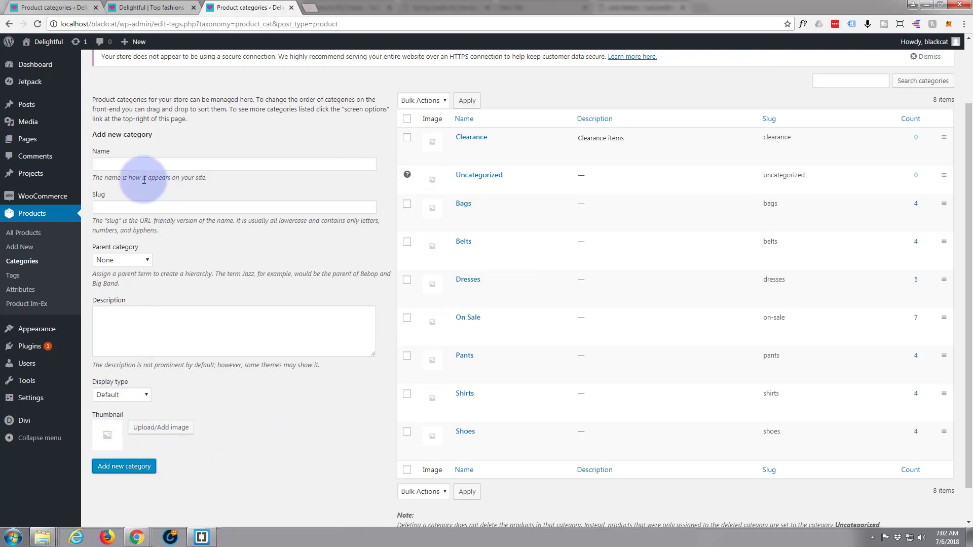
Add a product category named Fashion, using Fashion for both the slug and the description
click(132, 163)
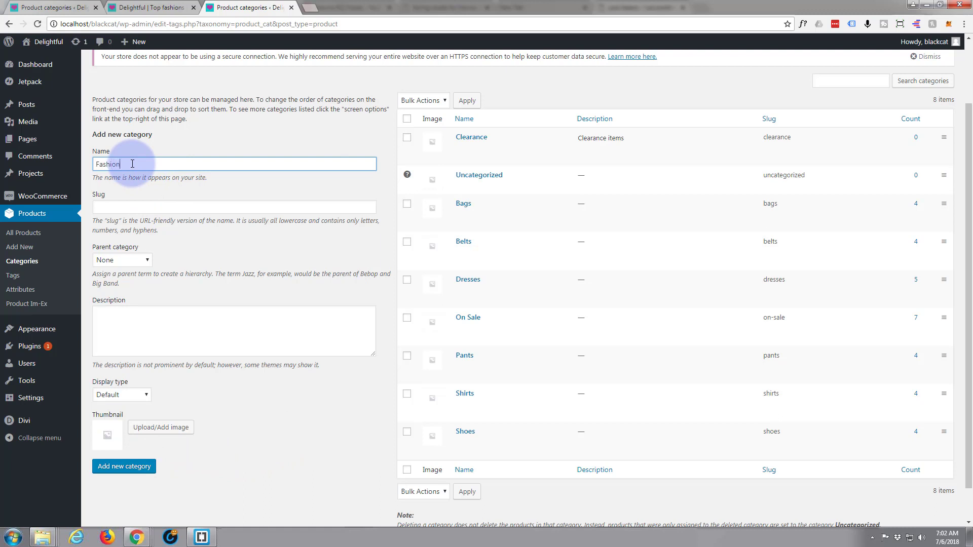
drag(132, 163, 56, 170)
key(ctrl+c)
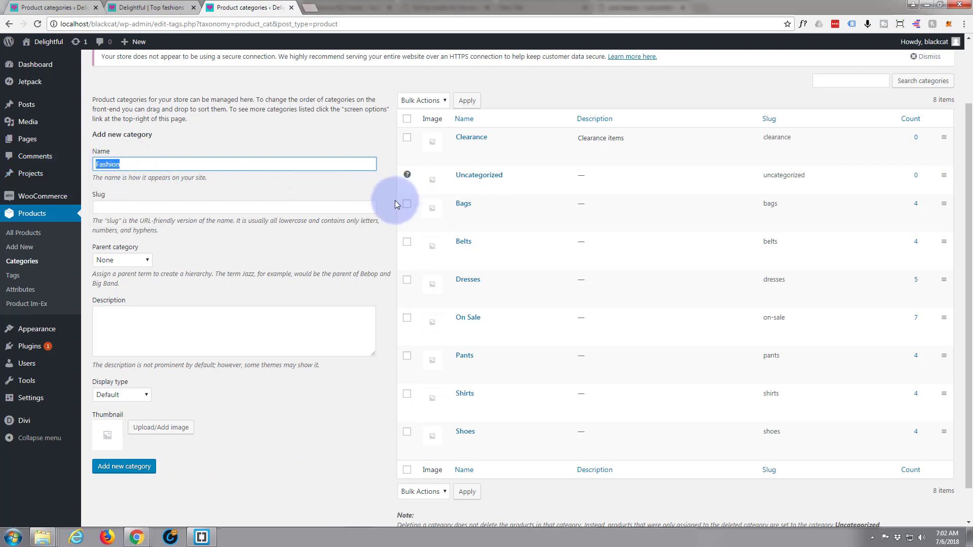
click(118, 204)
key(ctrl+v)
click(114, 325)
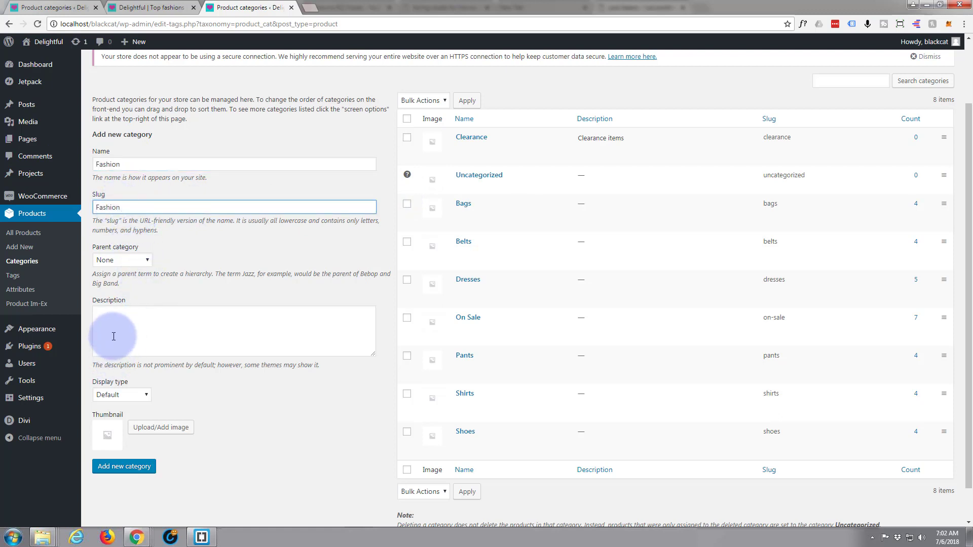
key(ctrl+v)
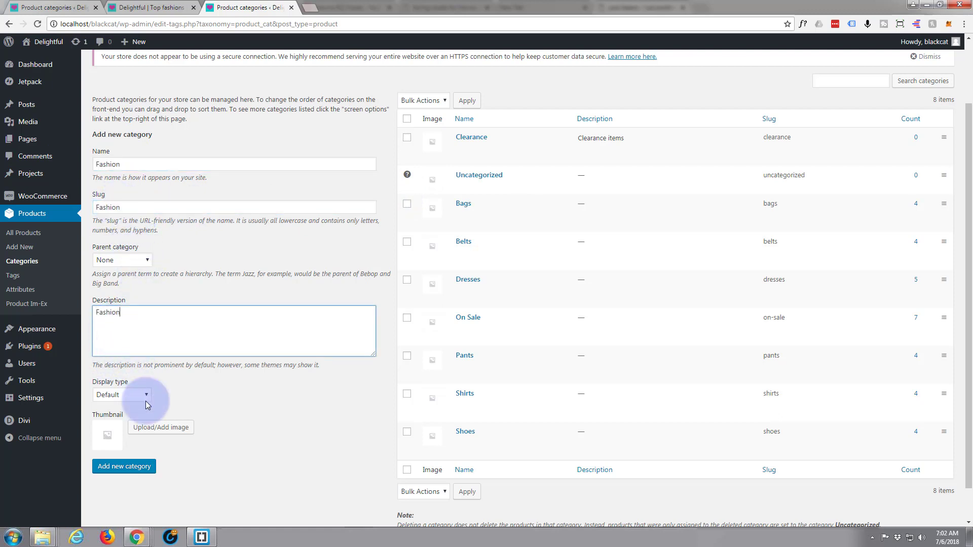
click(123, 468)
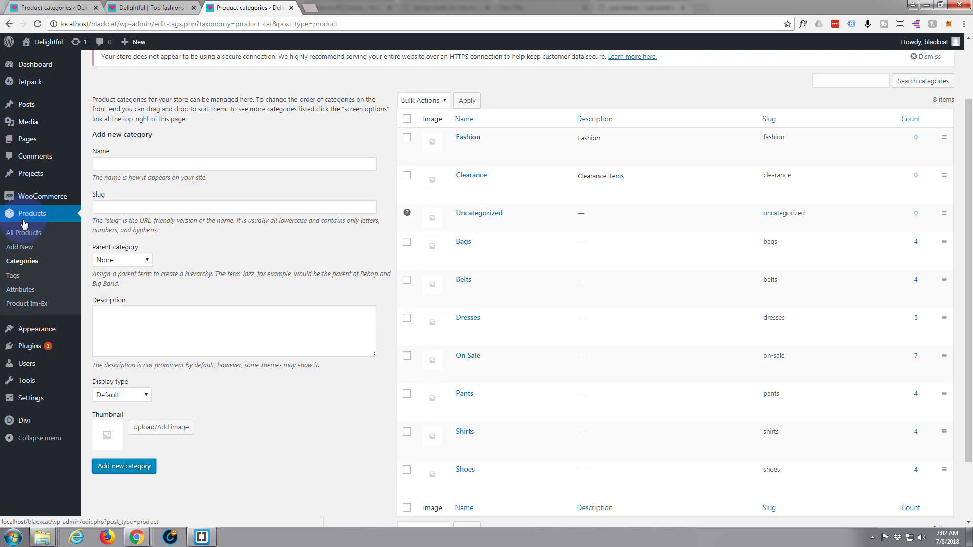
In the full product list, quick edit Office Pants to add it to the Clearance category and update it
click(20, 235)
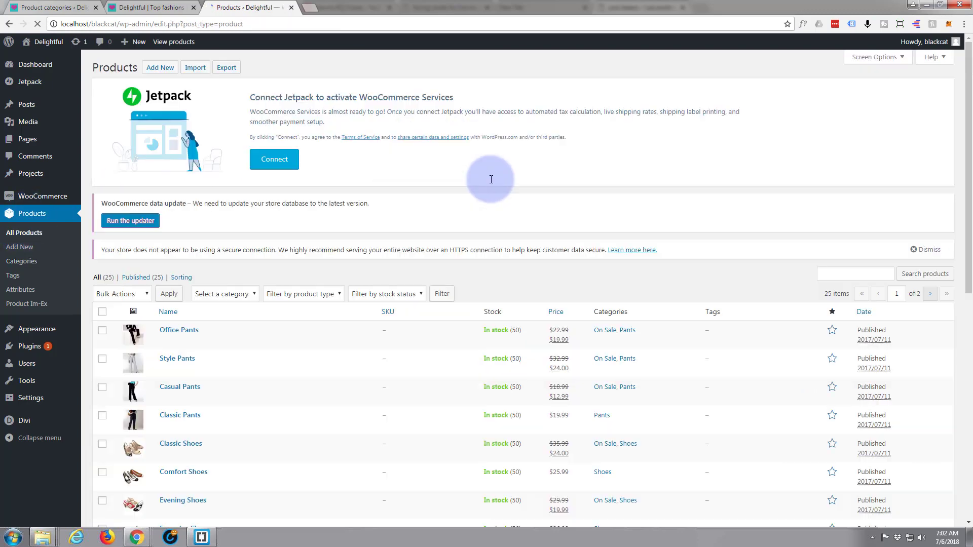
scroll(390, 289, down, 3)
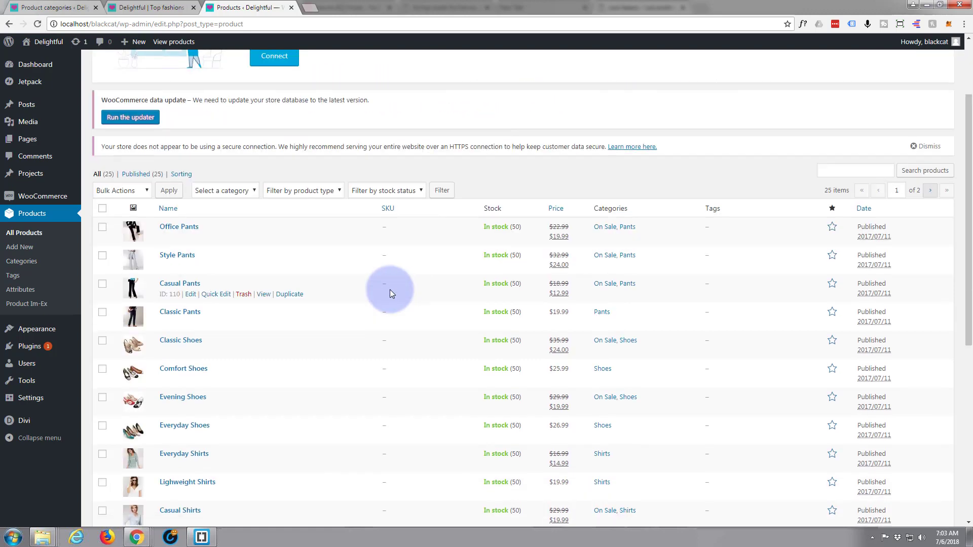
scroll(296, 208, up, 1)
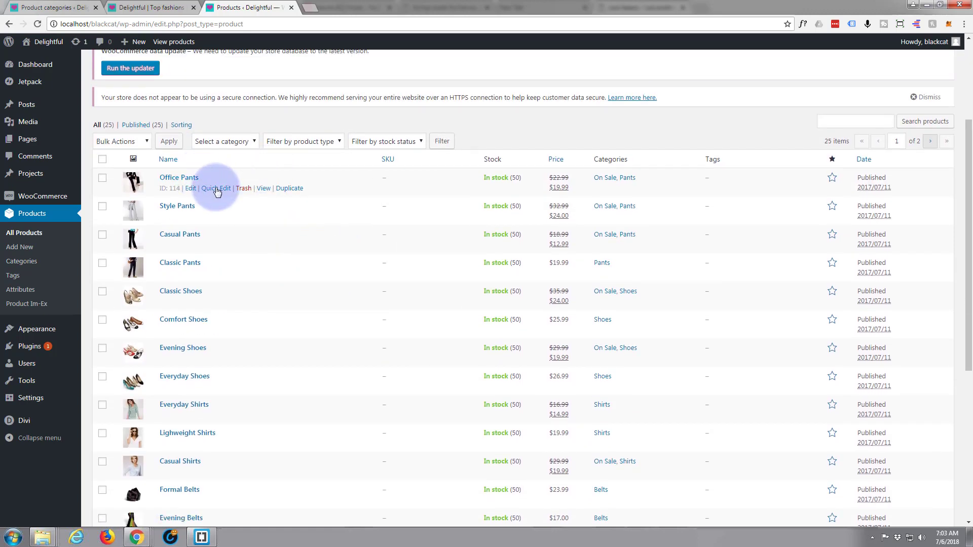
click(215, 188)
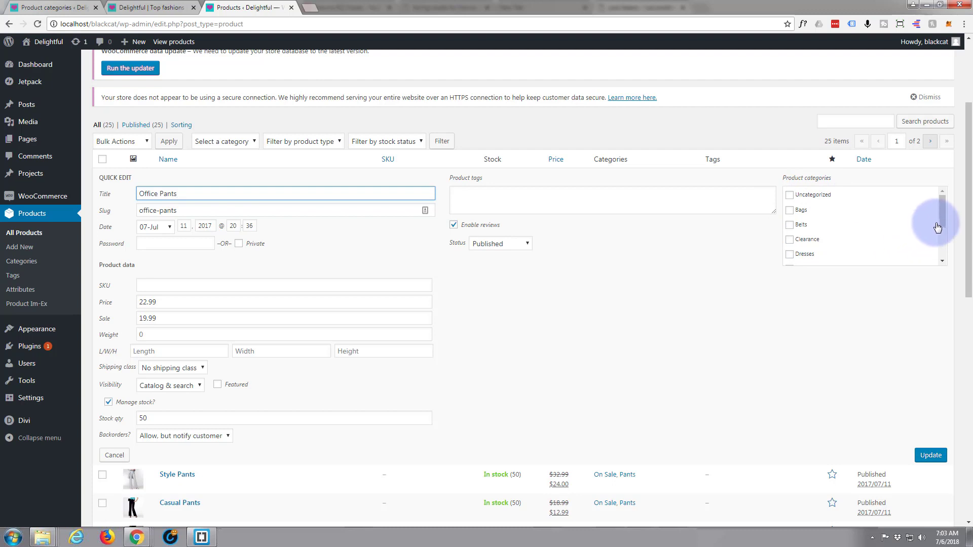
drag(940, 220, 942, 239)
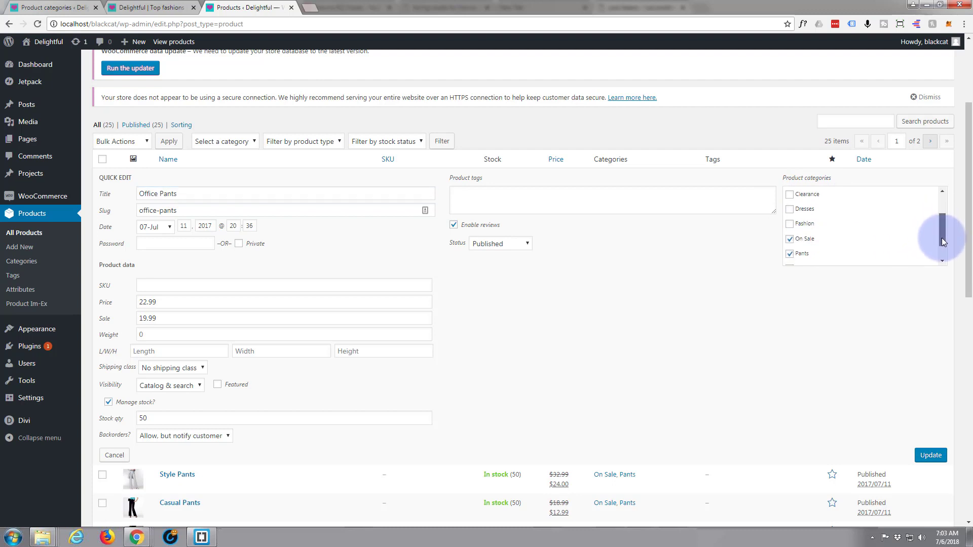
click(789, 198)
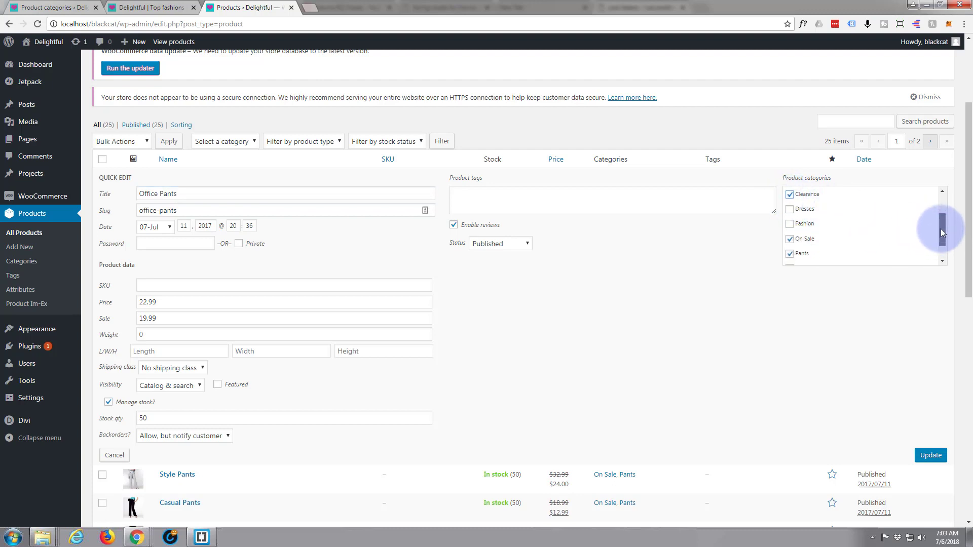
mouse_move(940, 229)
mouse_down()
mouse_move(940, 211)
mouse_move(941, 239)
mouse_up()
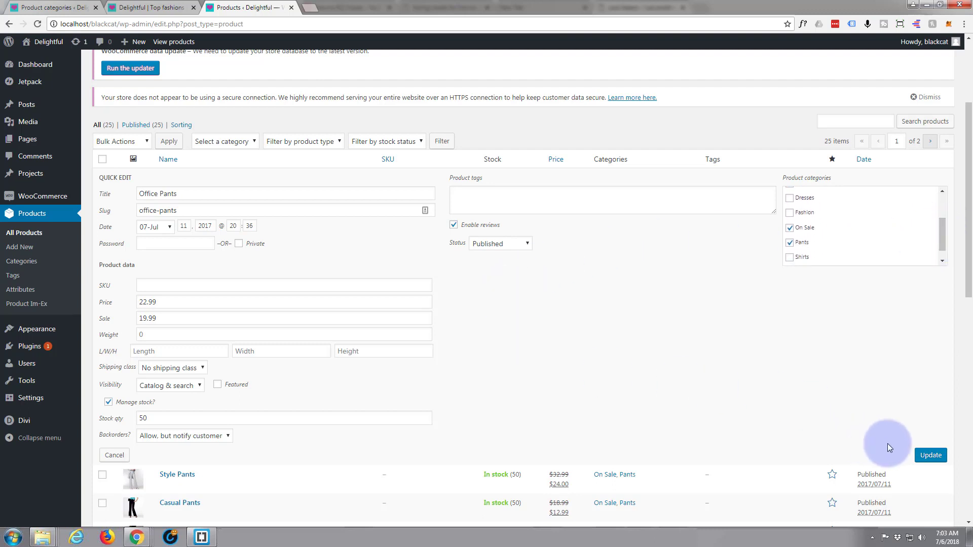
click(924, 456)
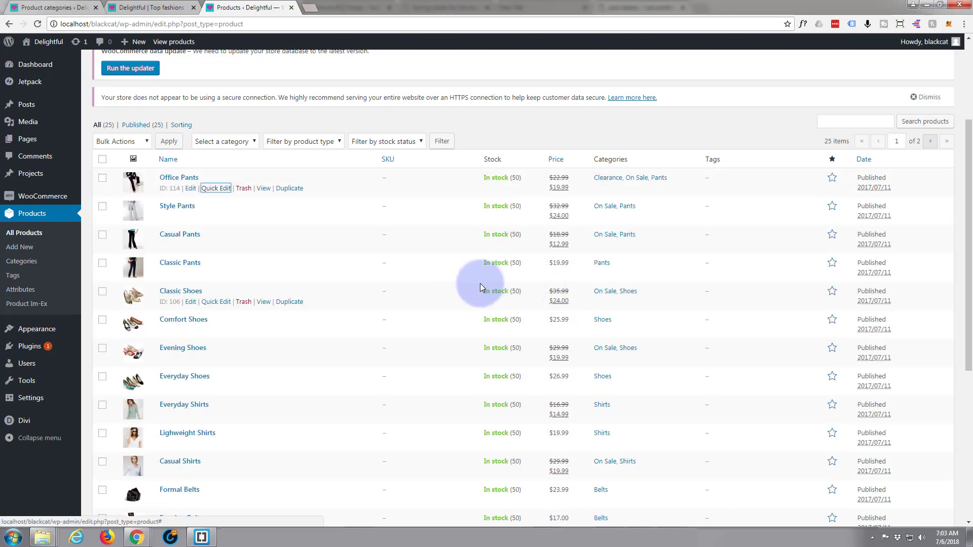
Quick edit Classic Pants to add it to the Clearance and Fashion categories and update the product
scroll(360, 283, down, 1)
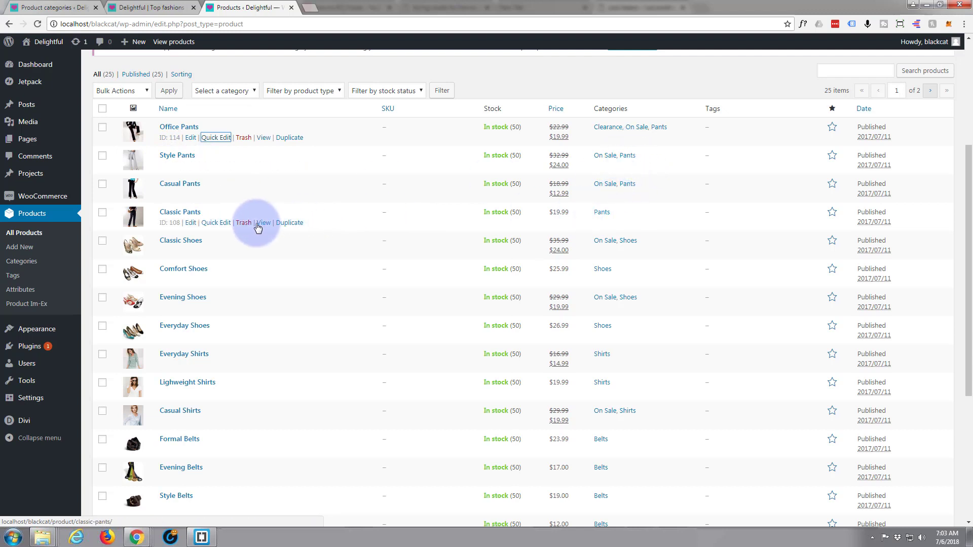
click(216, 223)
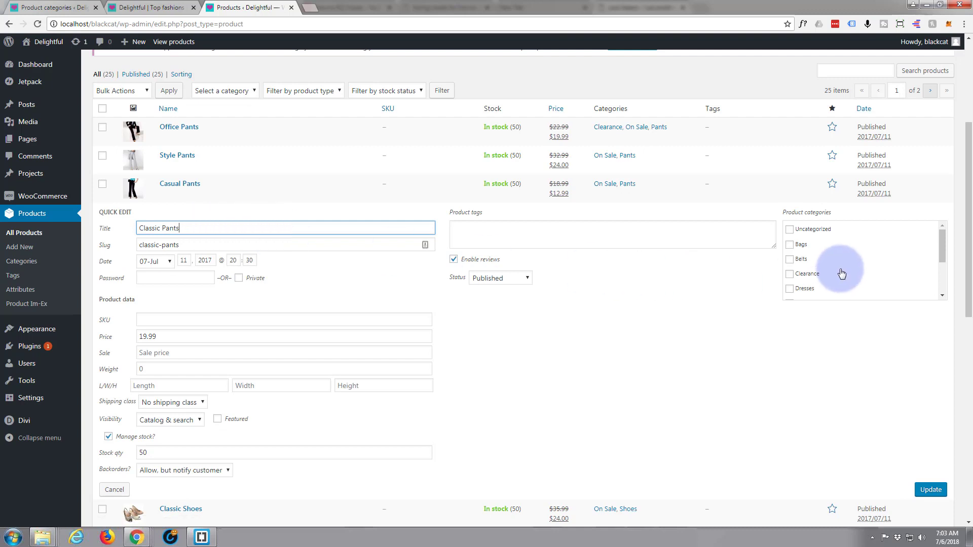
scroll(825, 261, up, 1)
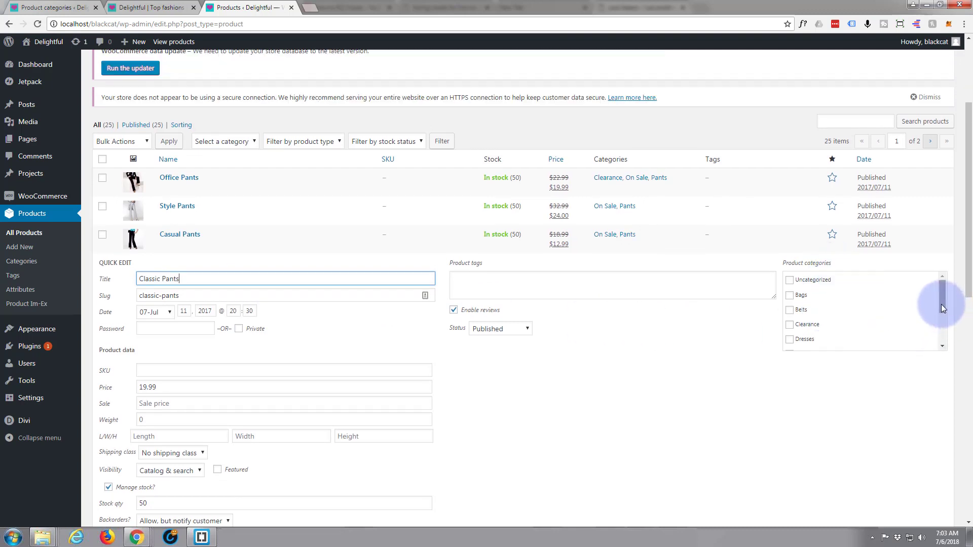
drag(941, 304, 941, 318)
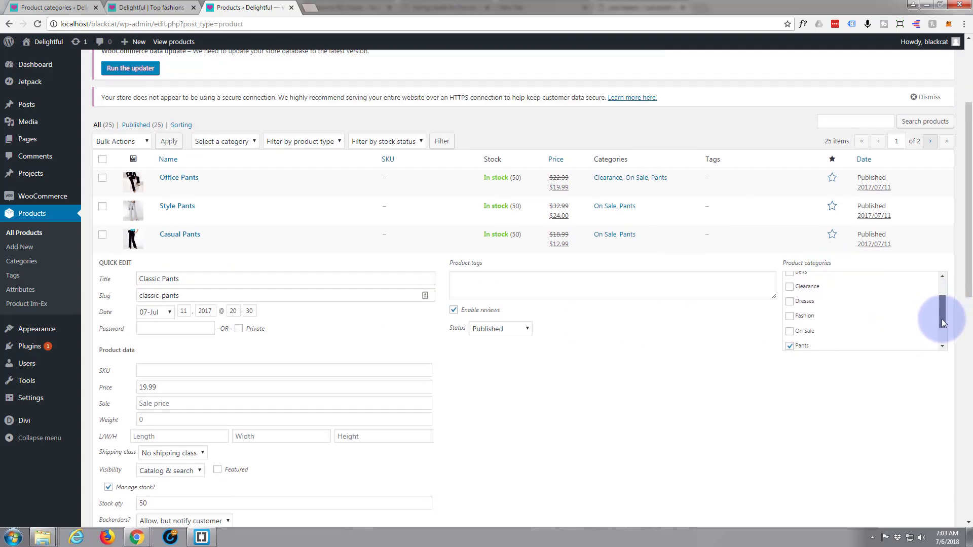
click(789, 287)
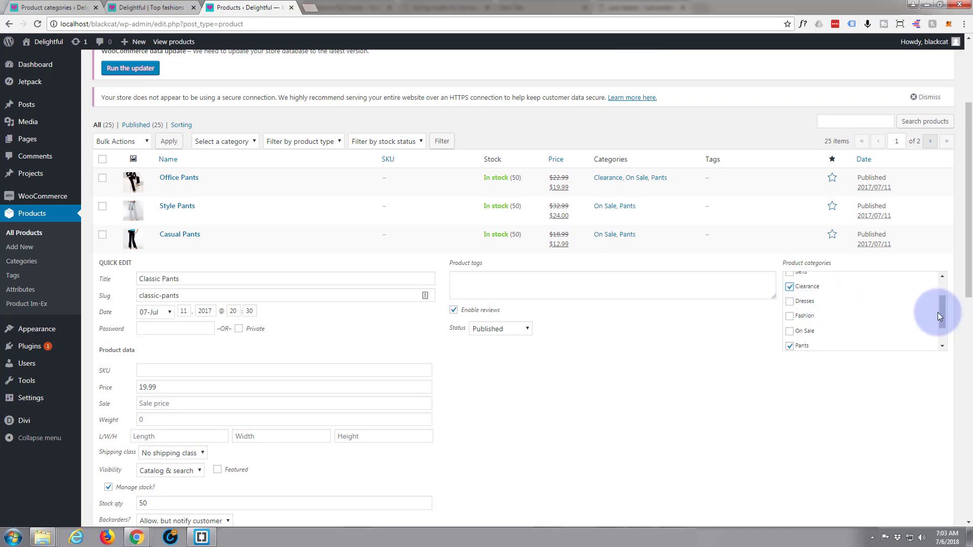
mouse_move(942, 315)
mouse_down()
mouse_move(947, 340)
mouse_move(944, 290)
mouse_move(949, 318)
mouse_up()
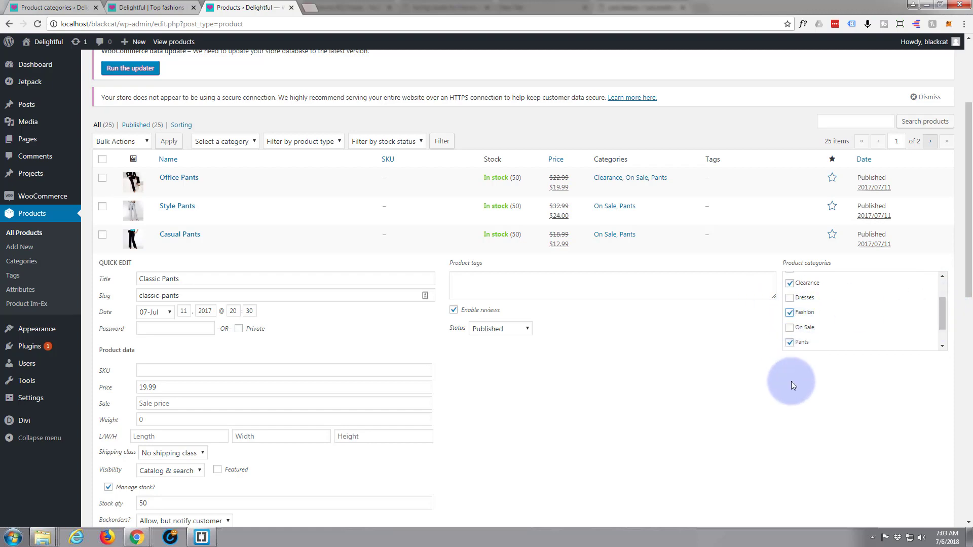
scroll(811, 382, down, 3)
click(930, 388)
Quick edit Everyday Shoes to add it to the Clearance category and update the product
scroll(555, 321, down, 3)
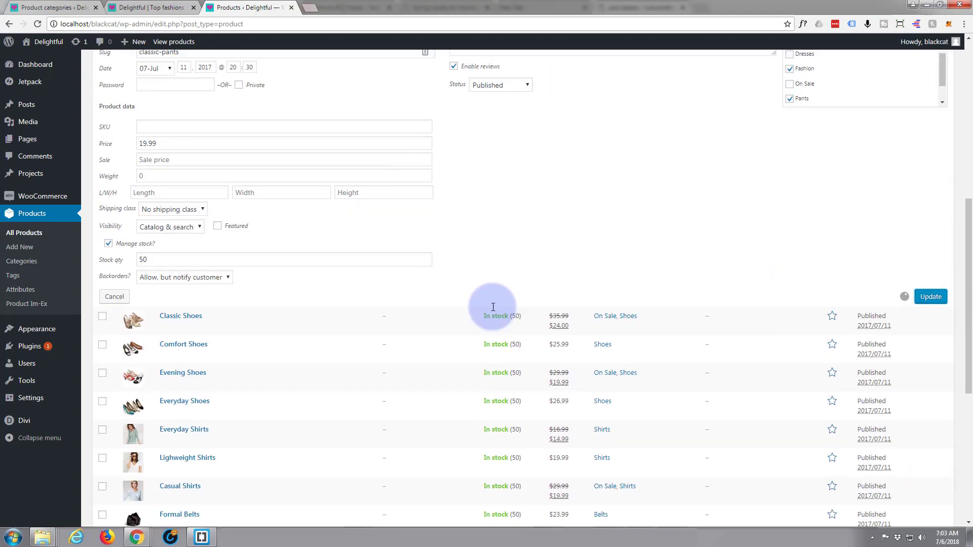
scroll(380, 258, down, 1)
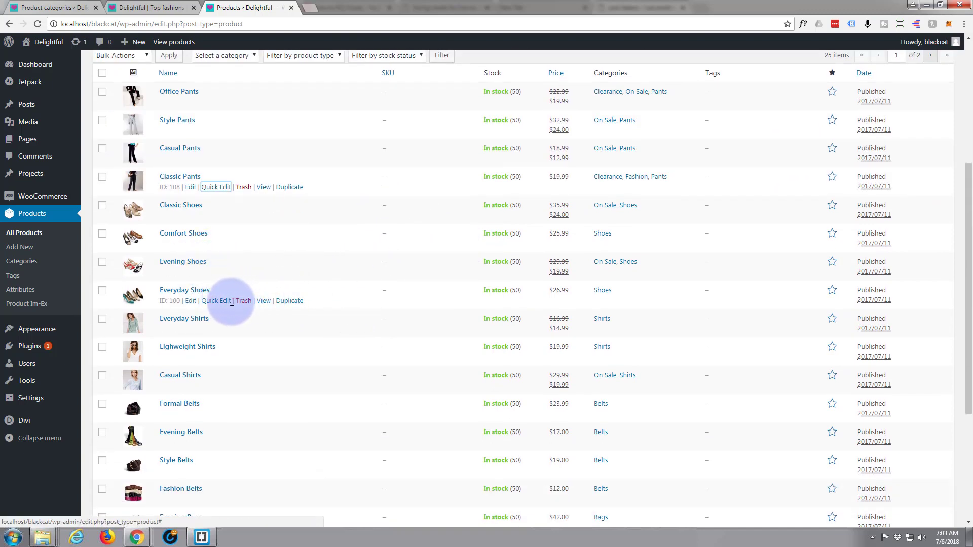
click(208, 302)
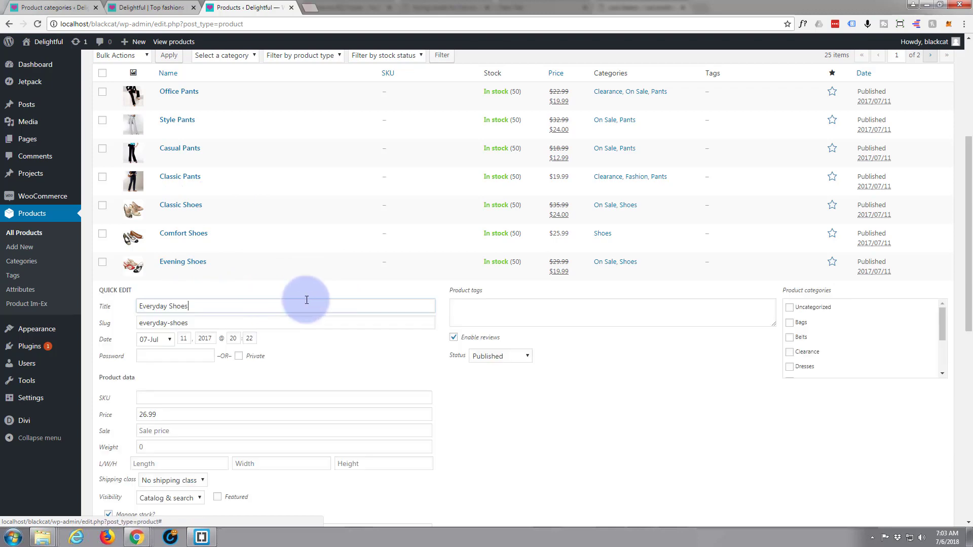
click(813, 355)
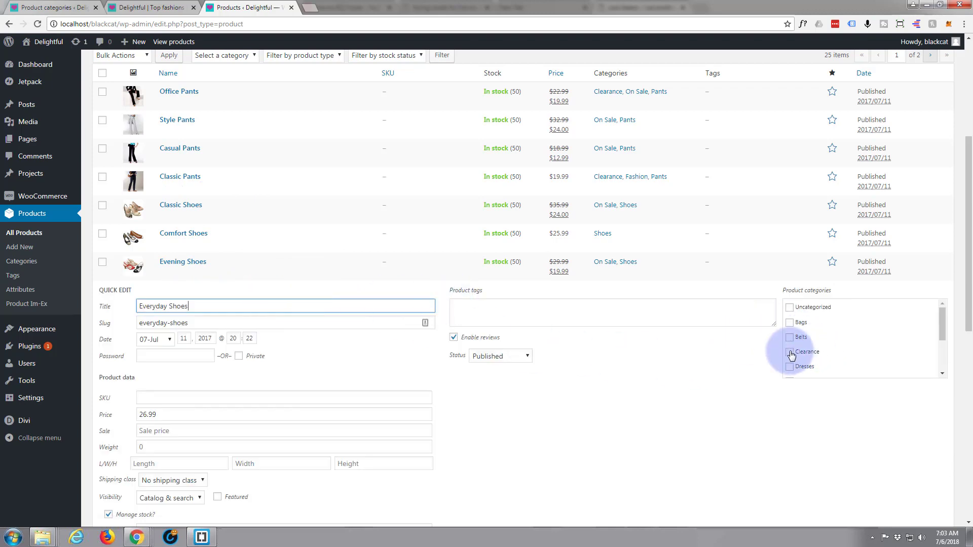
scroll(651, 356, down, 3)
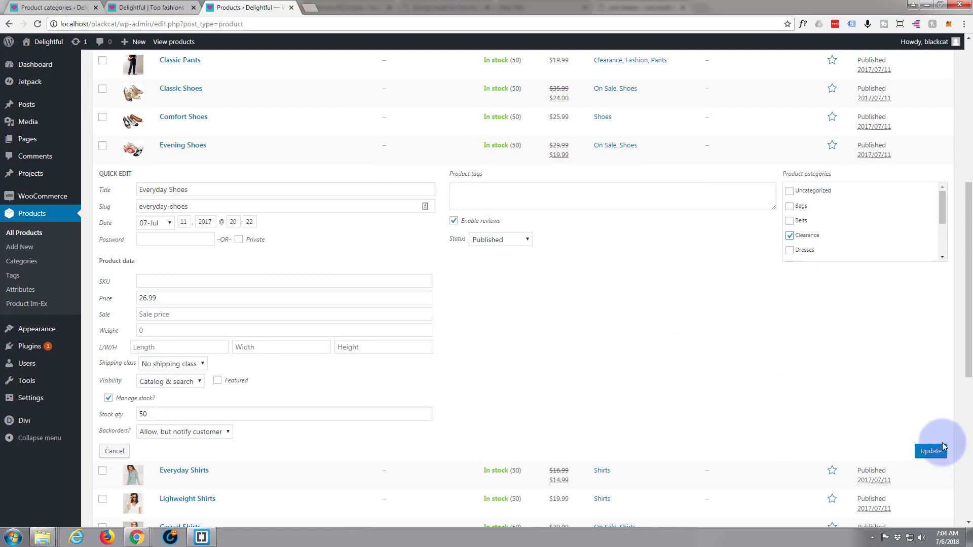
scroll(931, 445, down, 3)
click(930, 315)
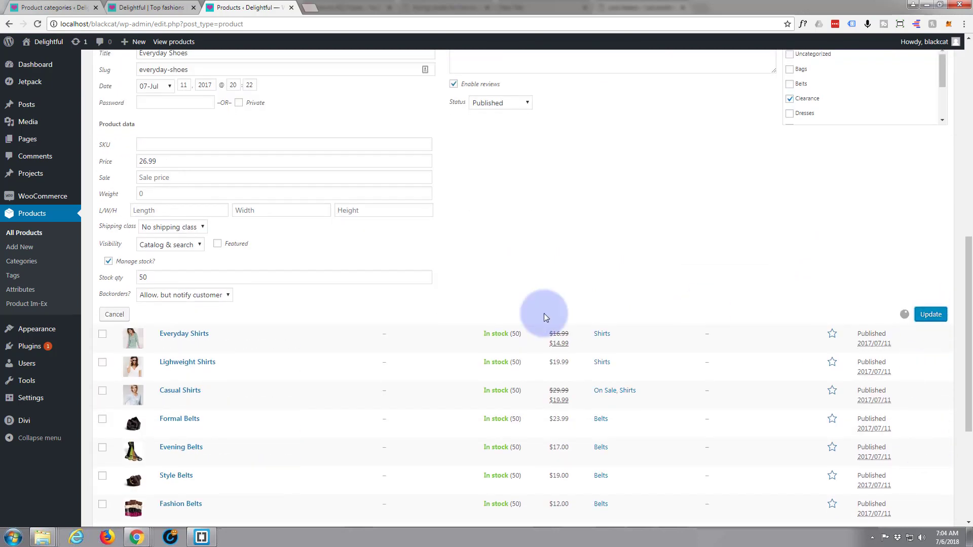
Quick edit Lighweight Shirts to add it to the Fashion category and update the product
scroll(516, 309, down, 2)
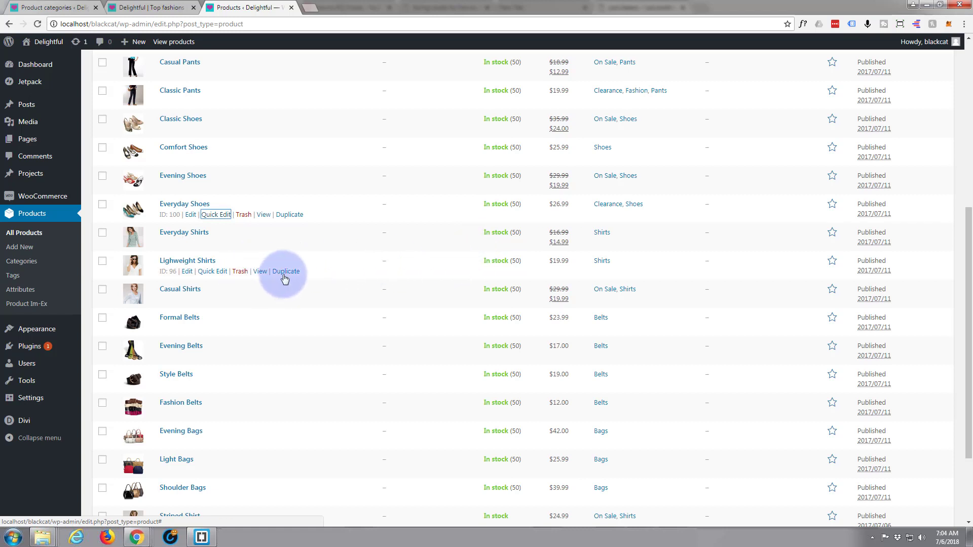
click(208, 271)
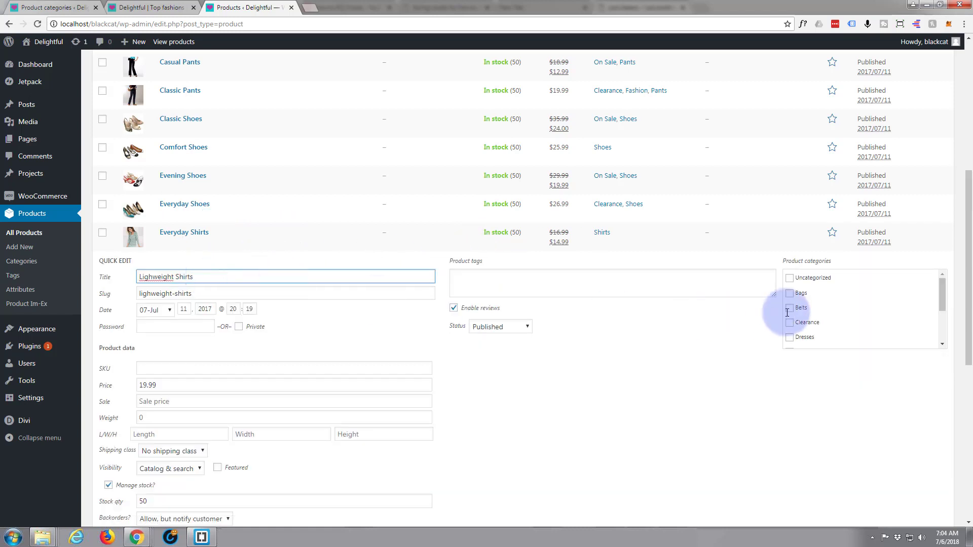
scroll(815, 304, down, 4)
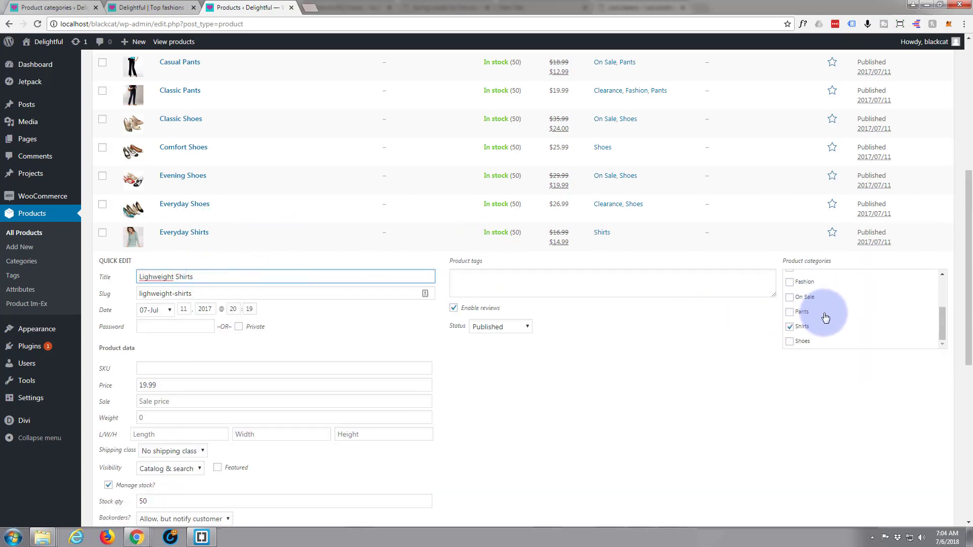
scroll(821, 320, up, 3)
click(790, 332)
scroll(755, 345, down, 1)
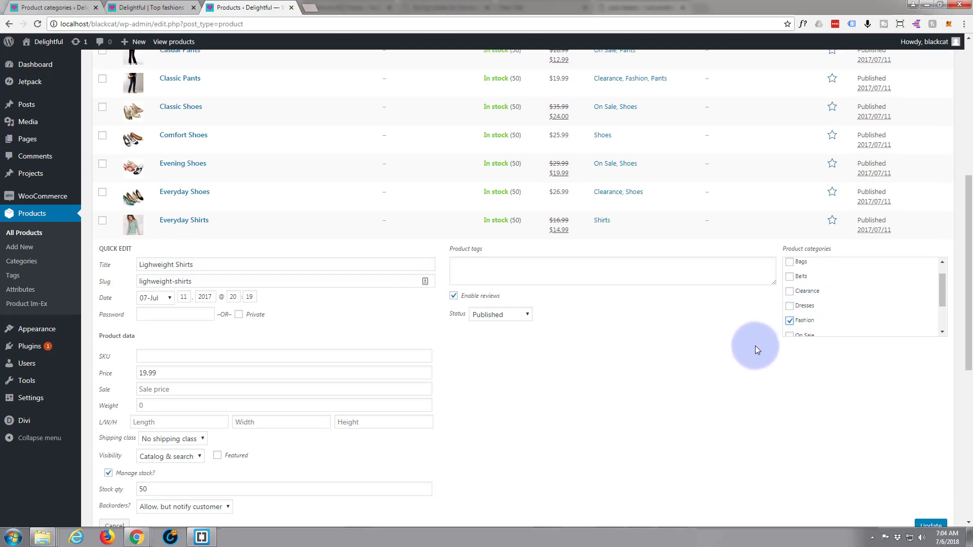
scroll(755, 346, down, 5)
click(930, 285)
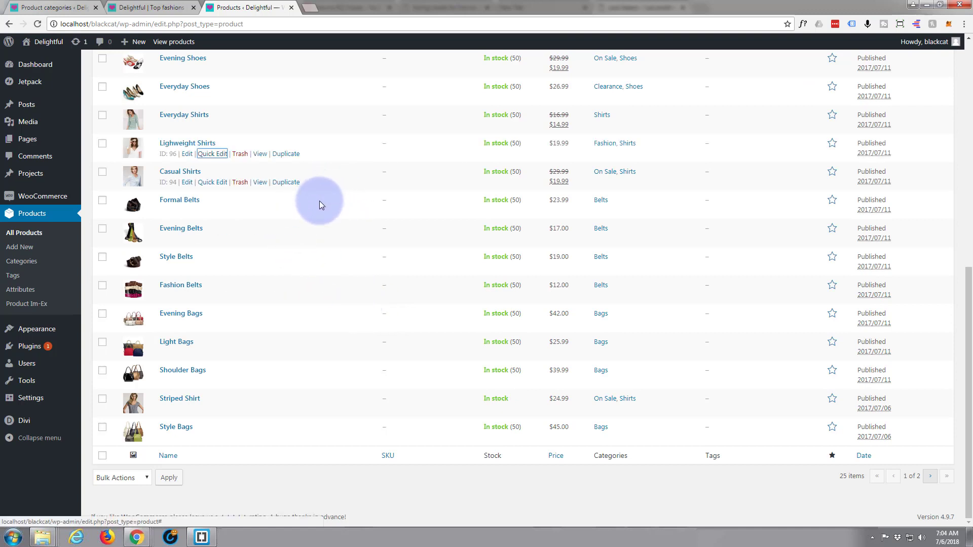
Quick edit Evening Belts to add it to the Fashion category and update the product
click(212, 239)
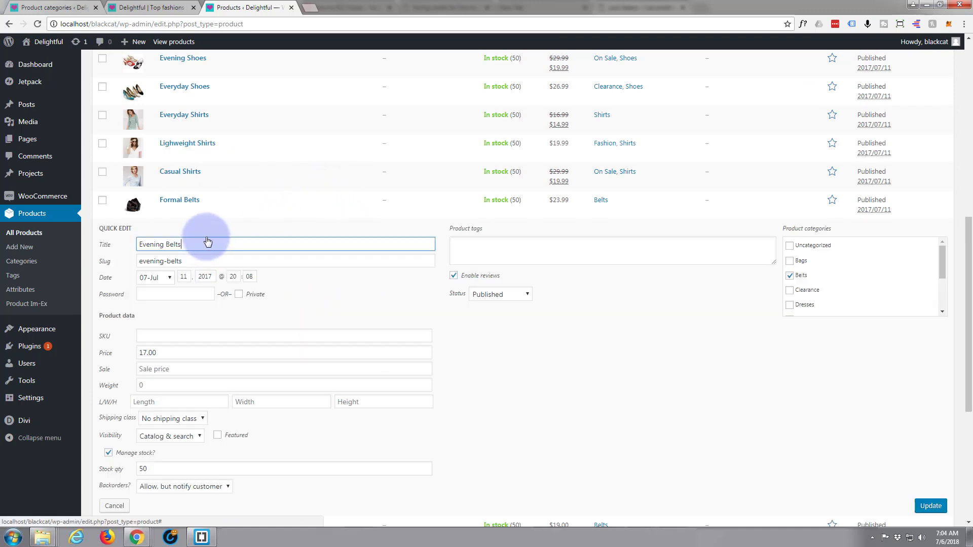
scroll(854, 261, down, 1)
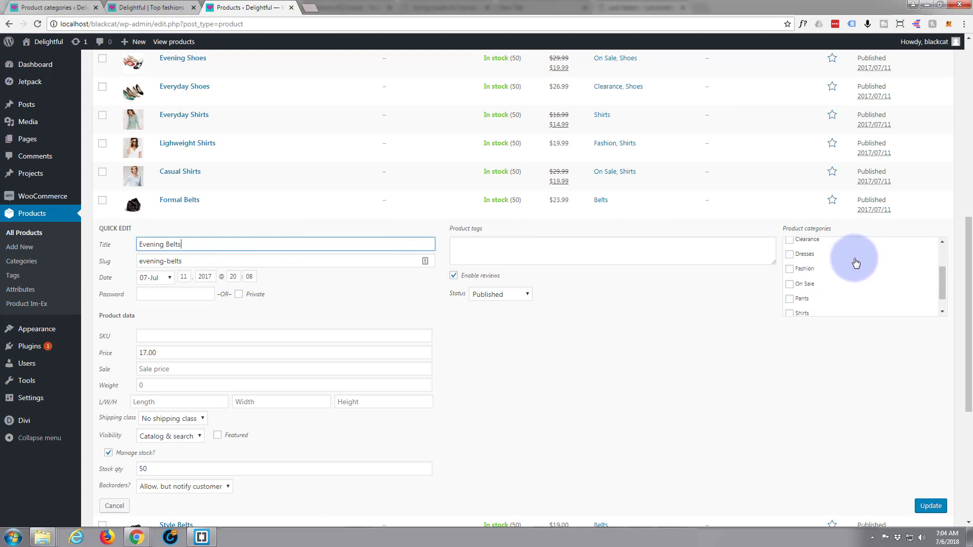
click(789, 269)
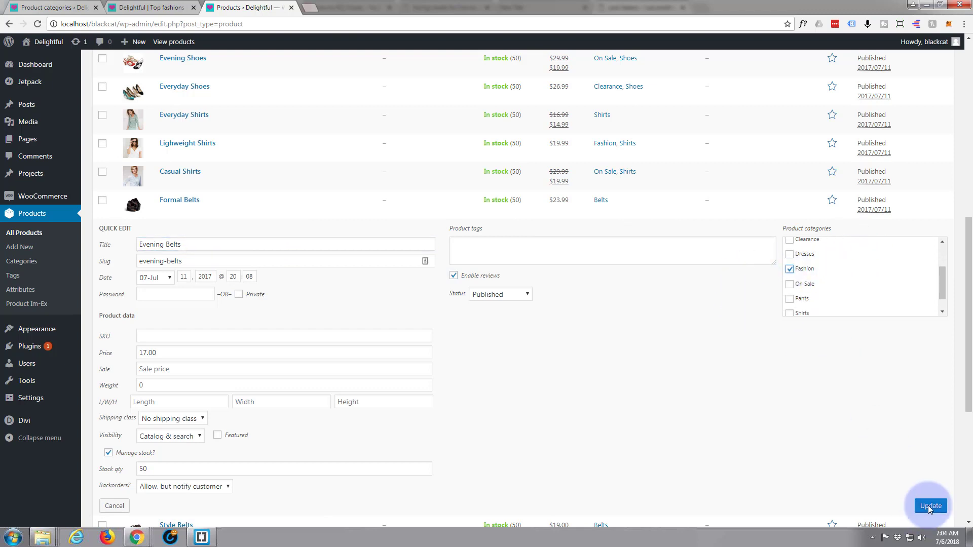
Quick edit Evening Bags to add it to both the Fashion and Clearance categories and update the product
scroll(466, 303, down, 4)
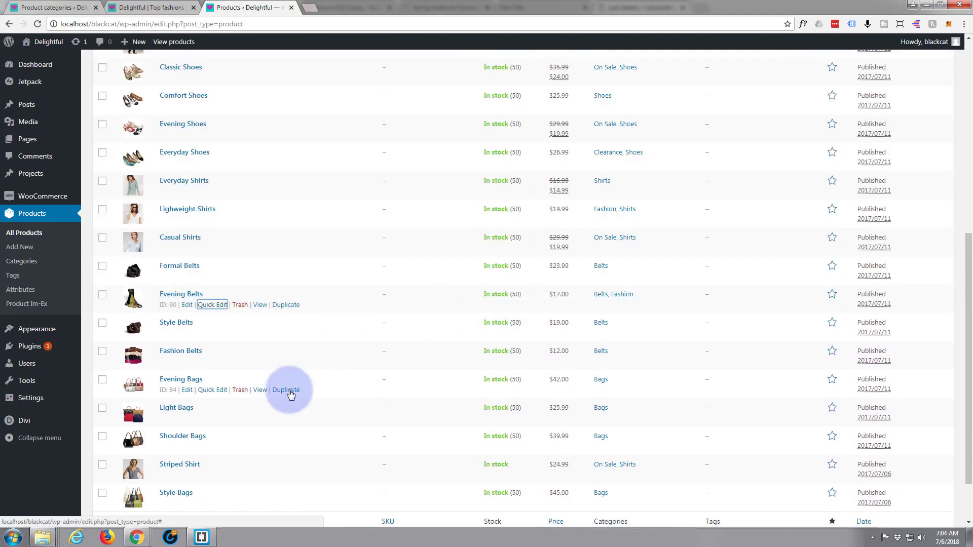
click(207, 391)
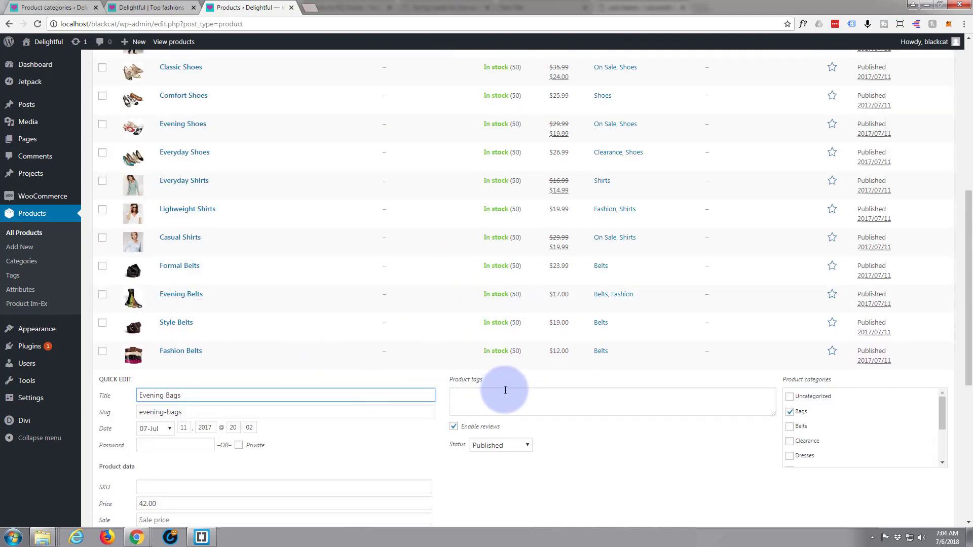
scroll(836, 451, down, 1)
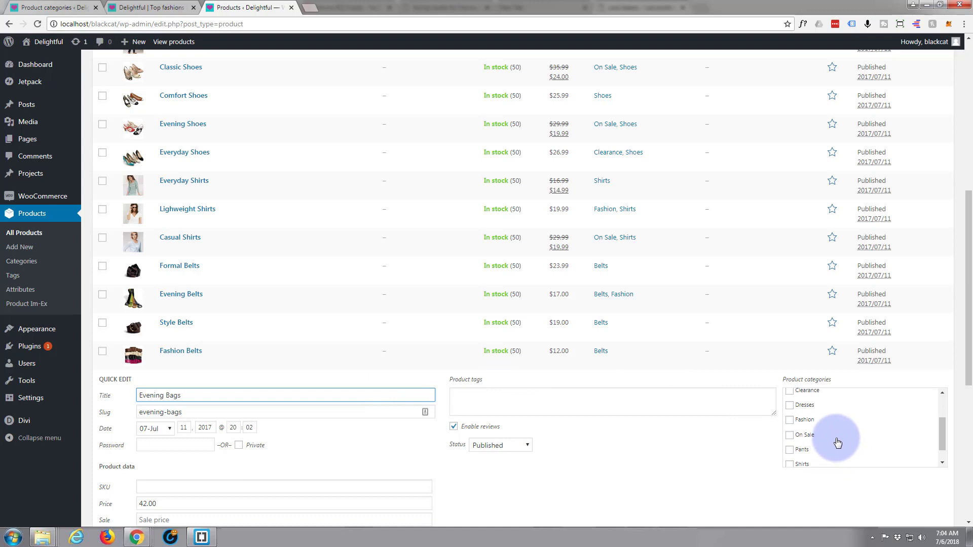
click(790, 420)
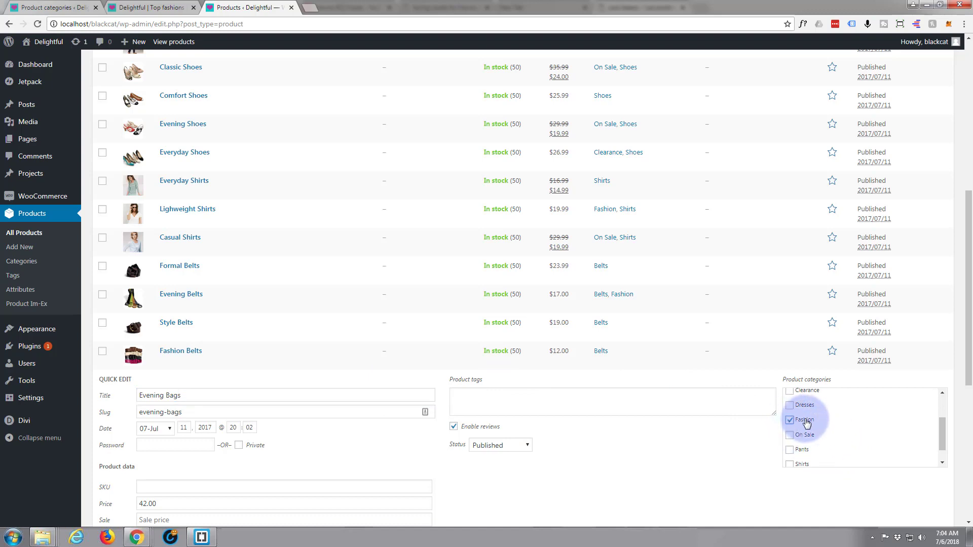
click(790, 391)
scroll(649, 377, down, 3)
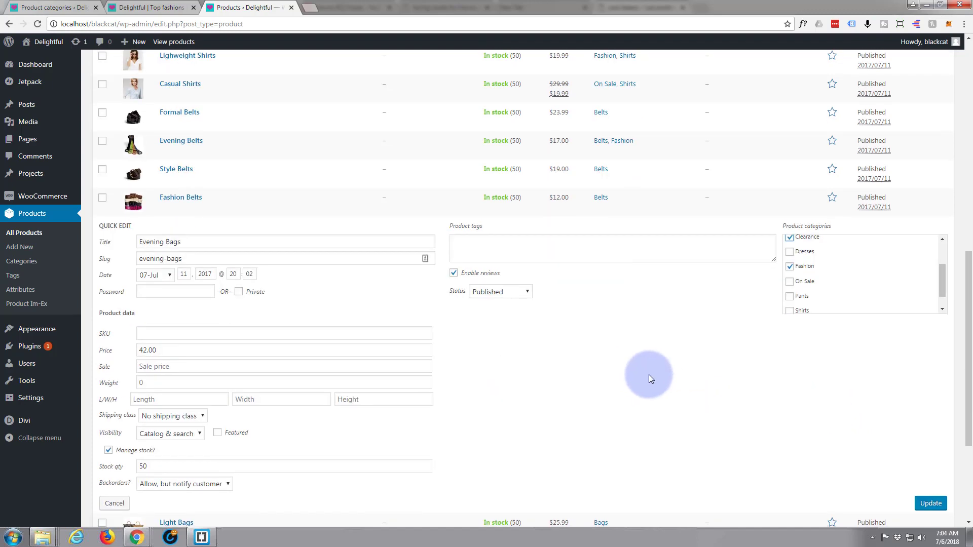
scroll(651, 379, down, 2)
click(927, 404)
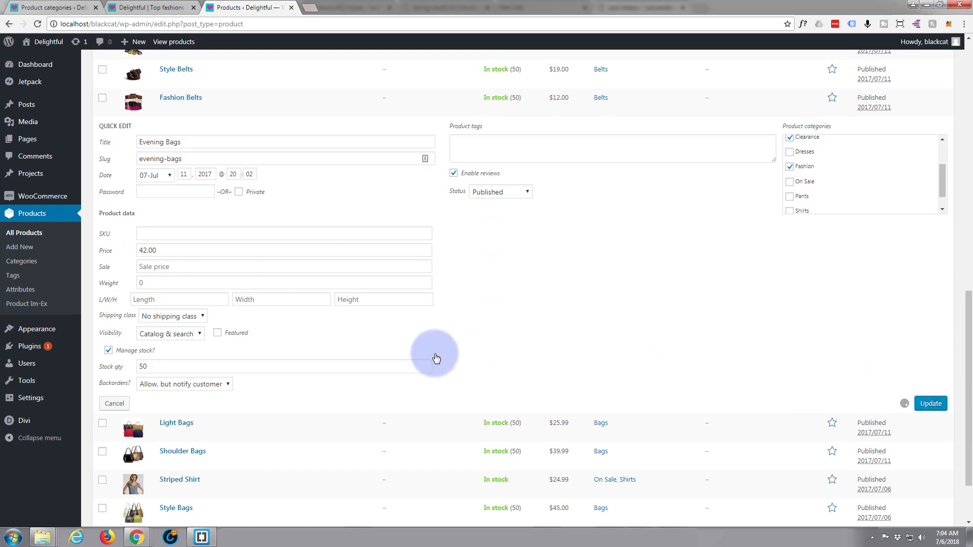
Quick edit Striped Shirt to add the Clearance and Fashion categories alongside its existing ones and update the product
scroll(435, 355, down, 2)
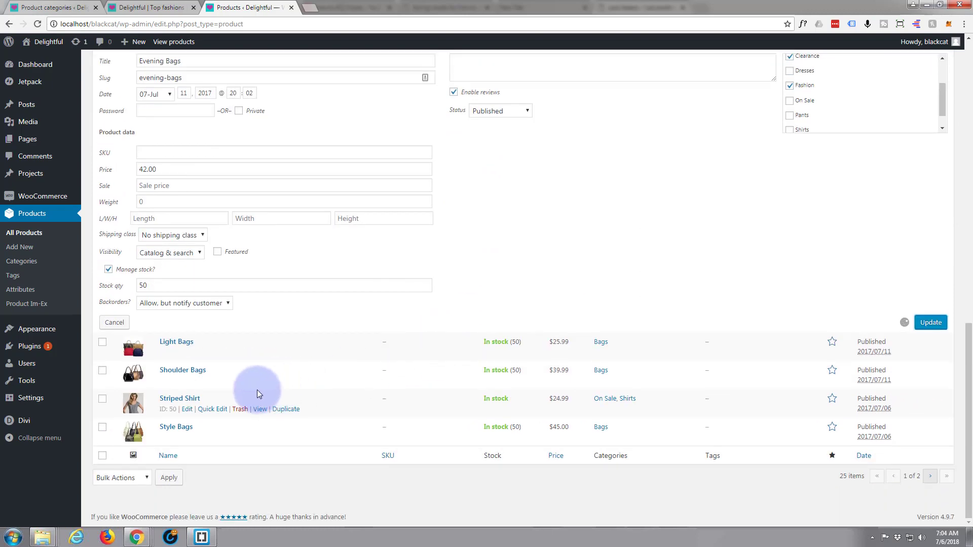
click(208, 409)
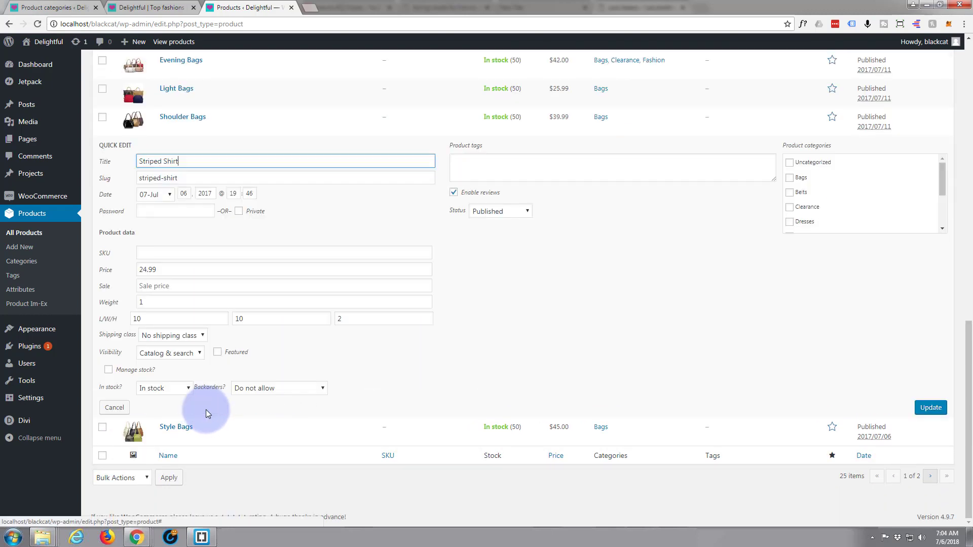
scroll(735, 320, up, 2)
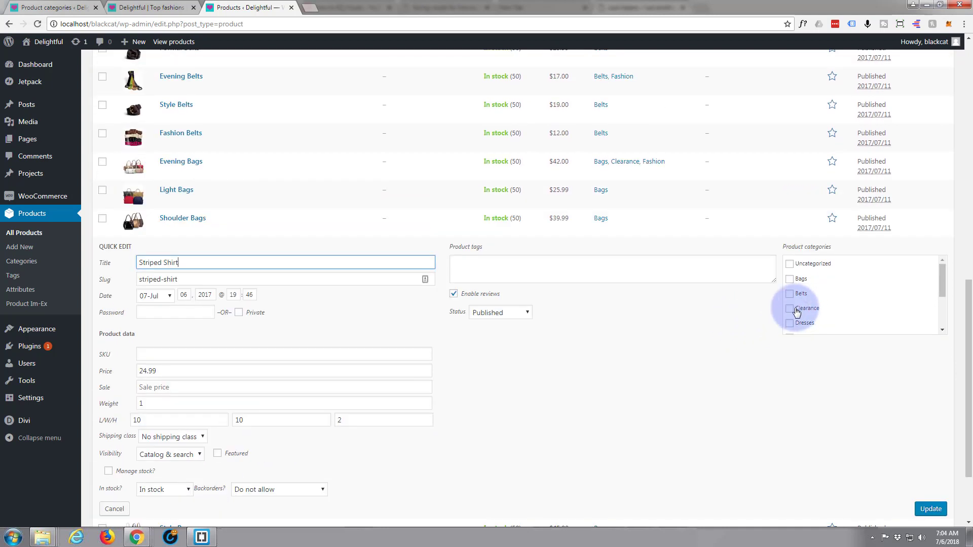
click(795, 308)
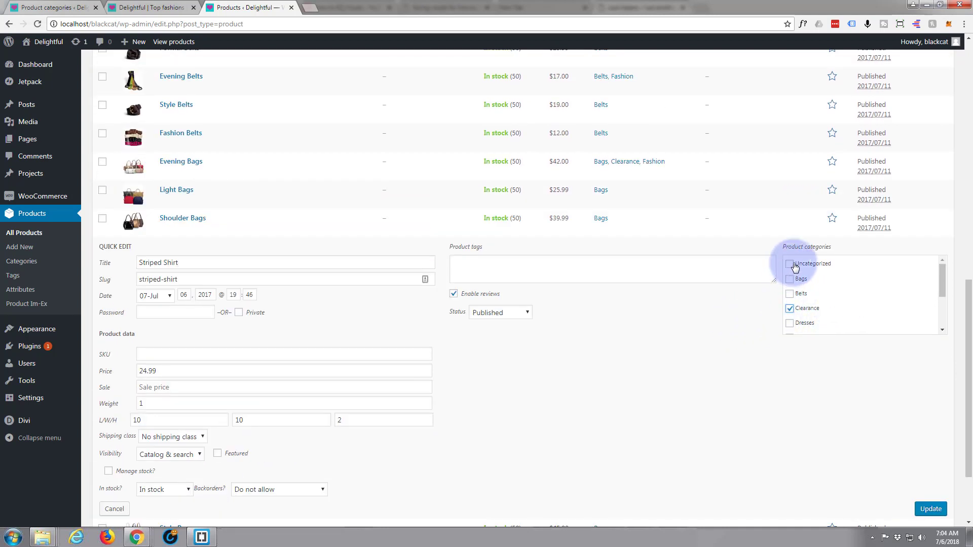
scroll(831, 297, down, 1)
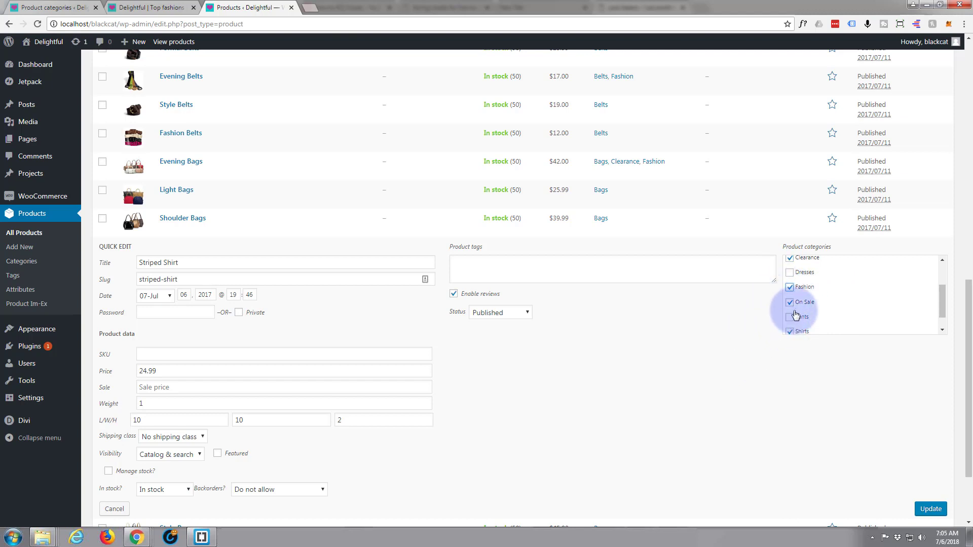
click(788, 289)
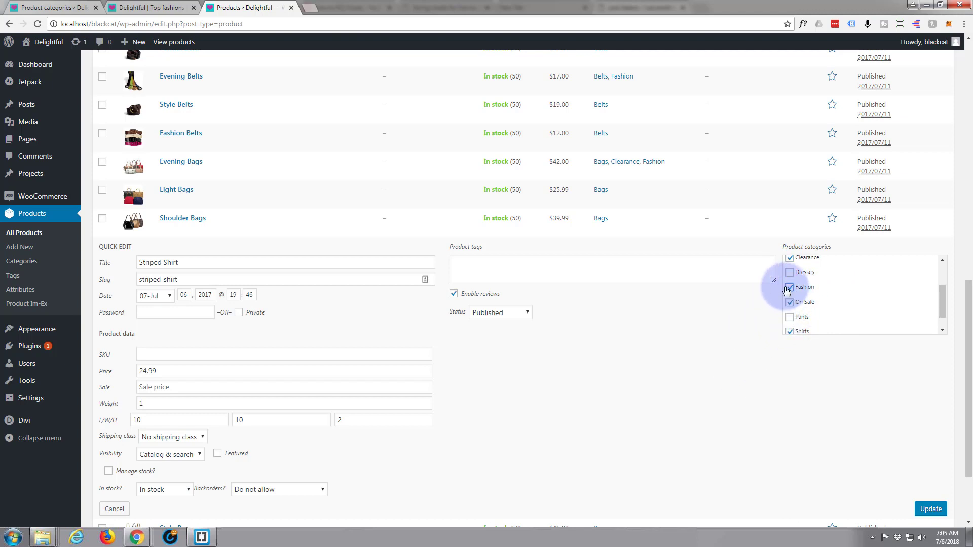
click(929, 509)
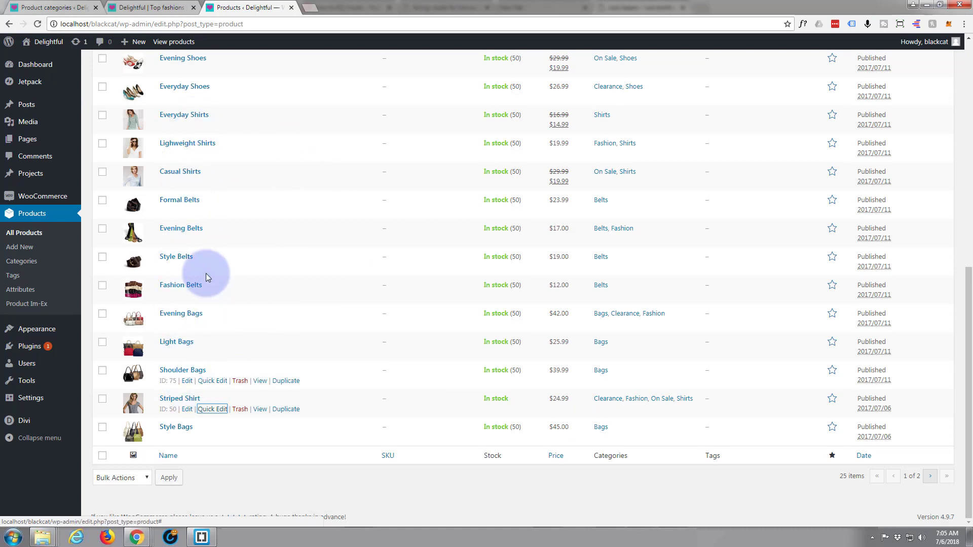
scroll(235, 248, up, 1)
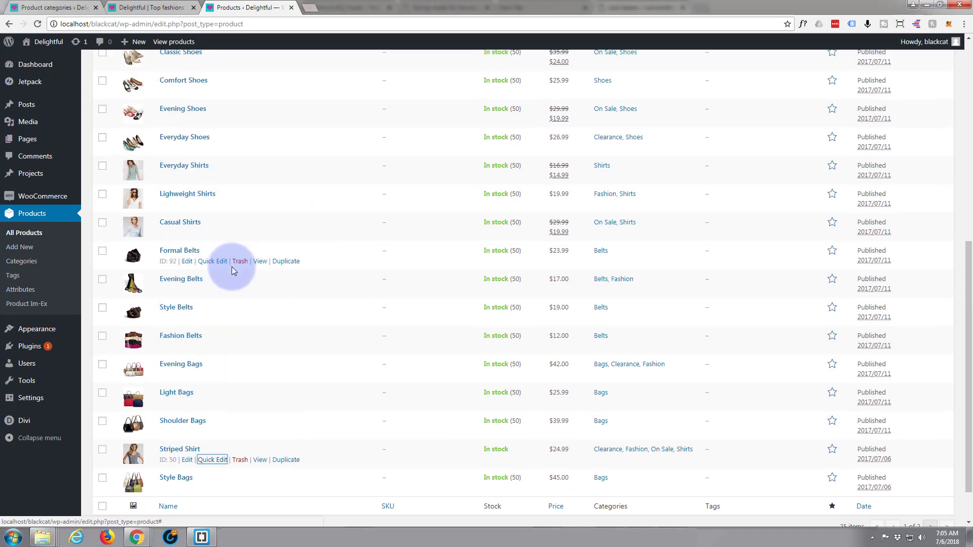
scroll(232, 266, up, 5)
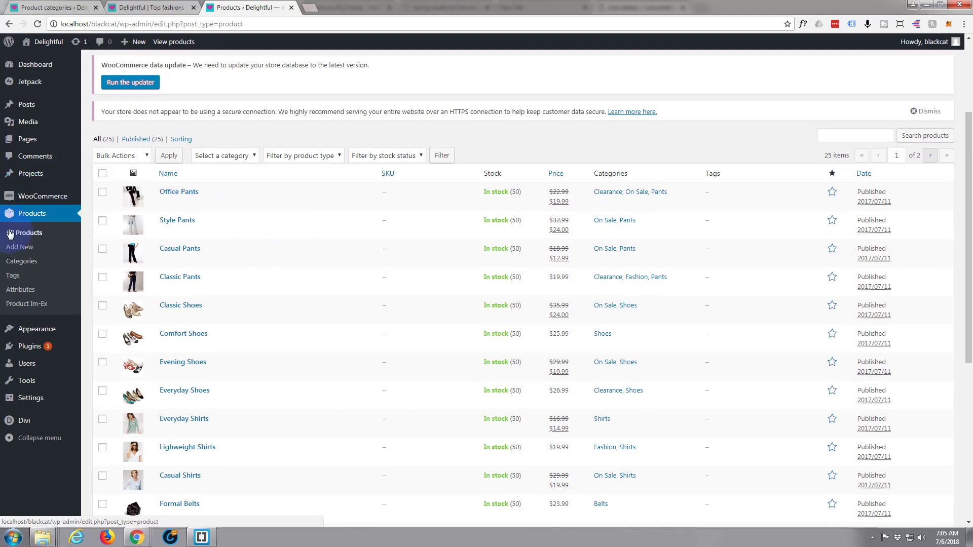
Create a new navigation menu named Cats
mouse_move(35, 332)
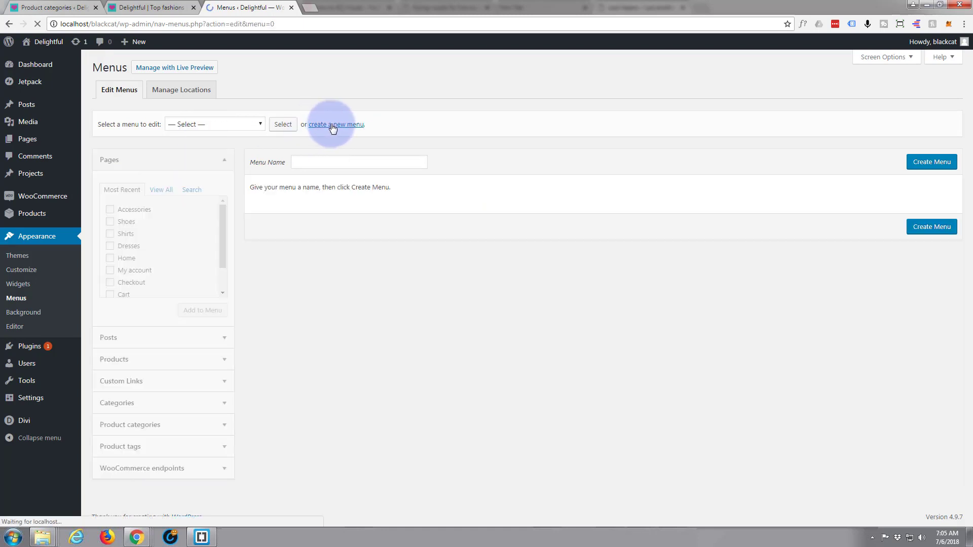
click(319, 164)
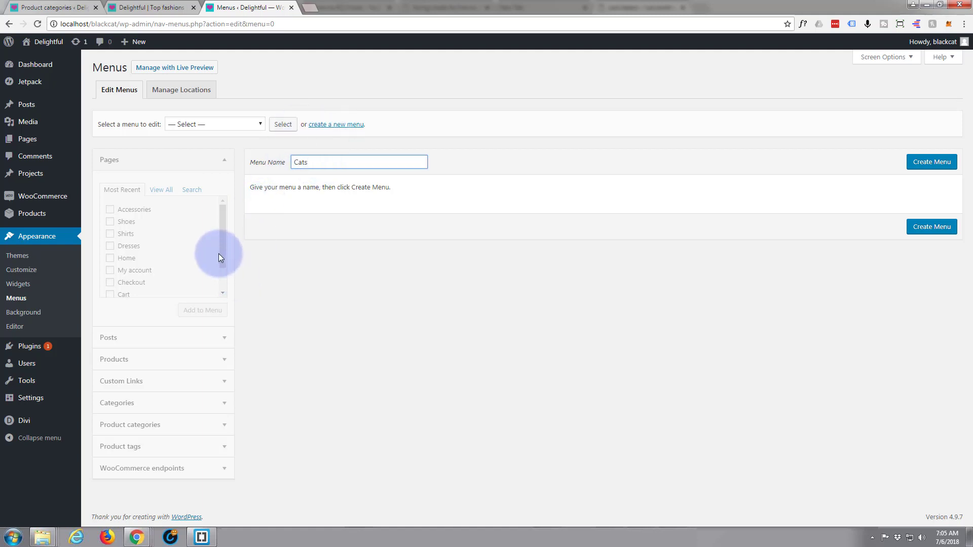
click(311, 249)
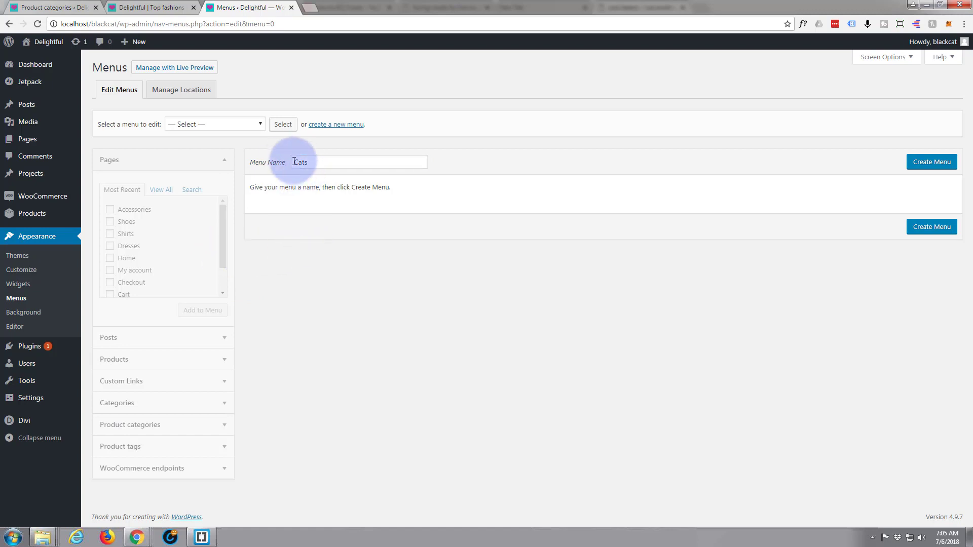
click(930, 166)
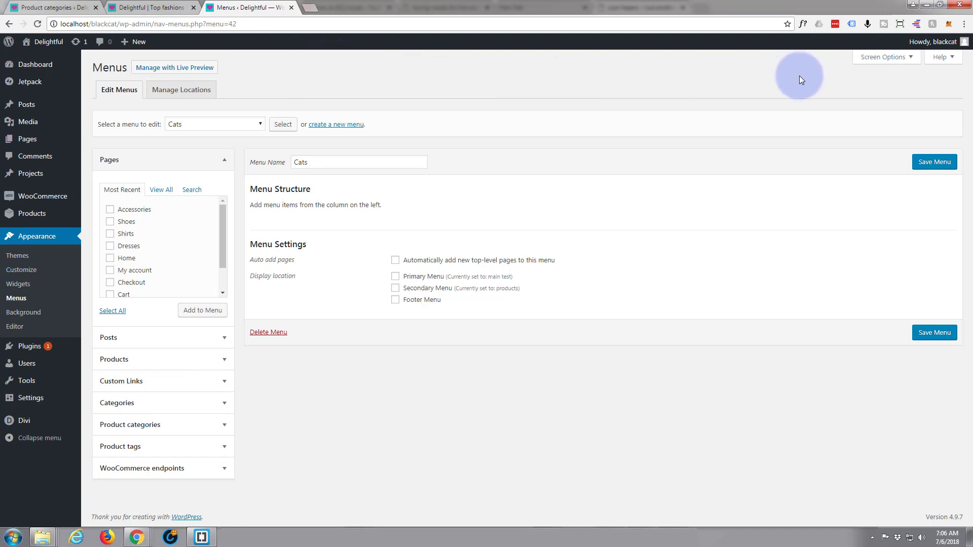
Check in the screen options which item boxes are enabled for the menu editor, including Product categories
click(911, 57)
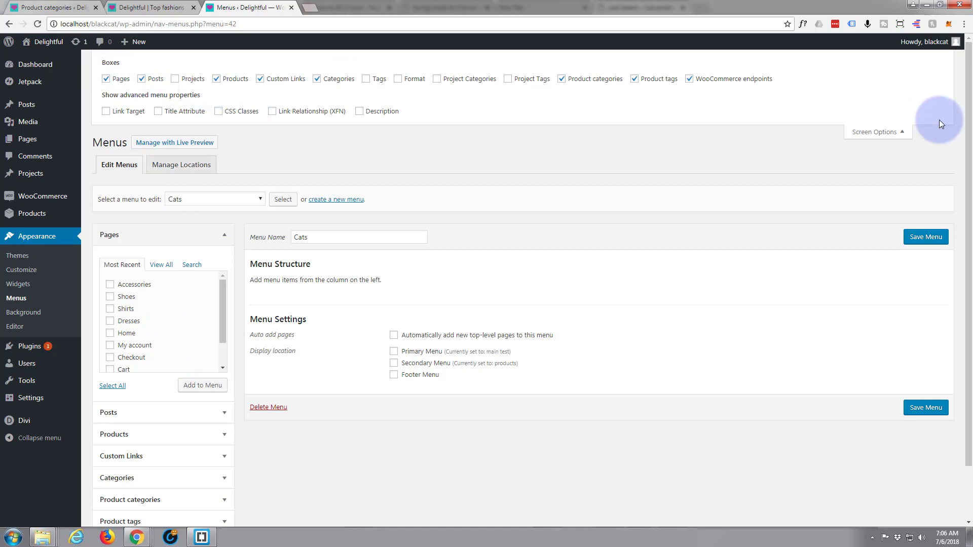
click(884, 133)
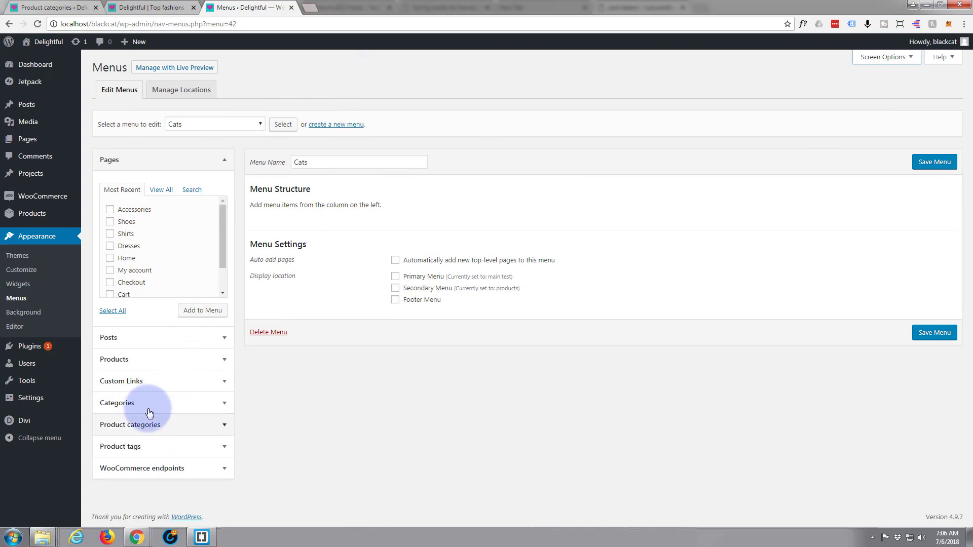
click(879, 60)
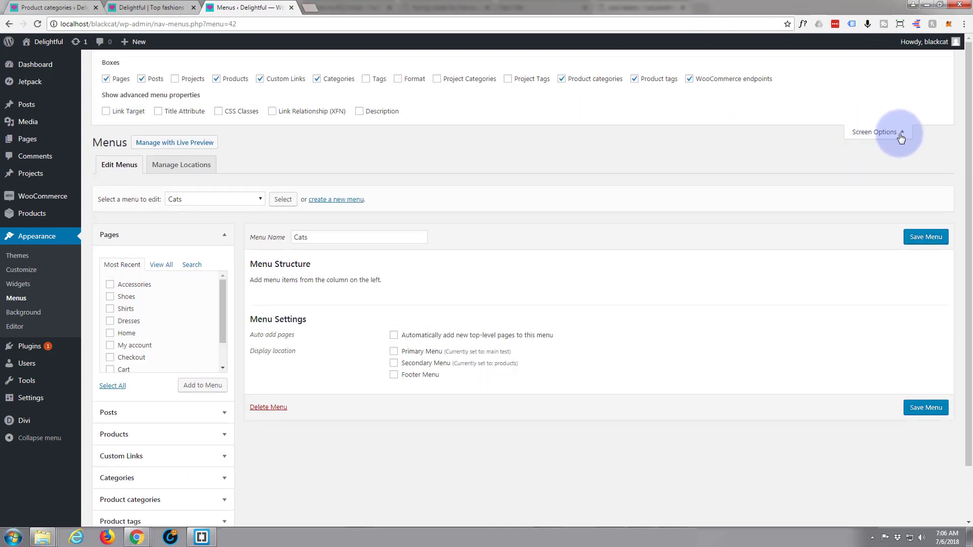
click(901, 135)
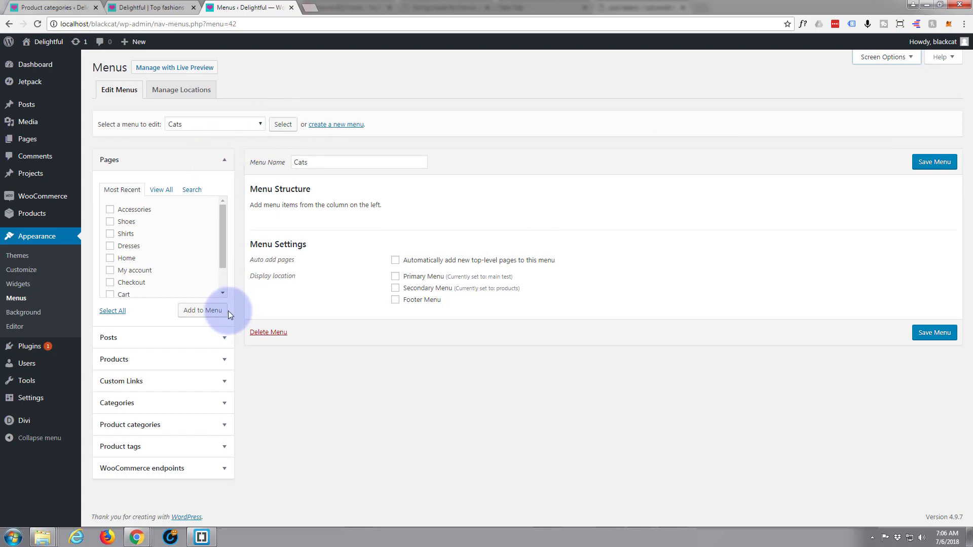
Add the On Sale, Dresses, Clearance, Fashion, Shoes, Bags, Shirts, Belts and Pants product categories to the Cats menu
click(224, 406)
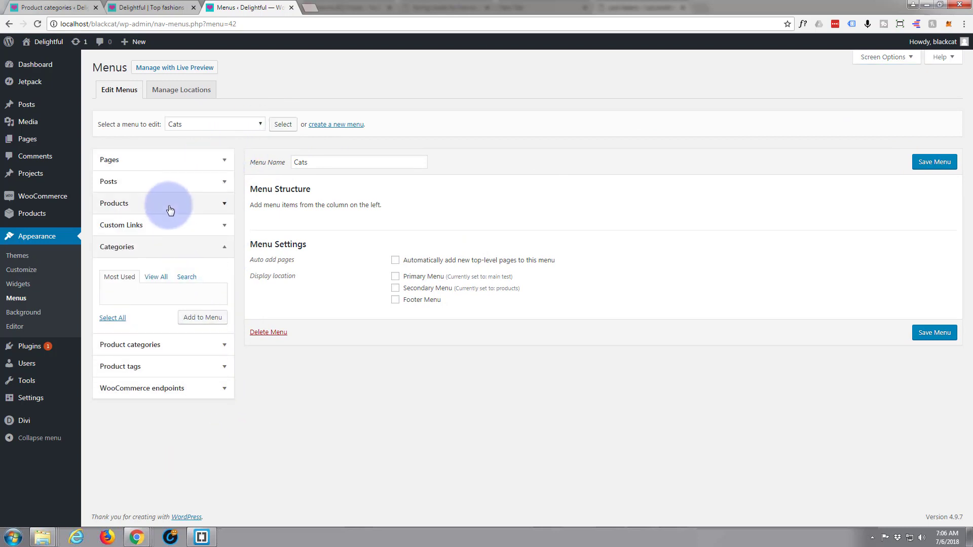
click(225, 347)
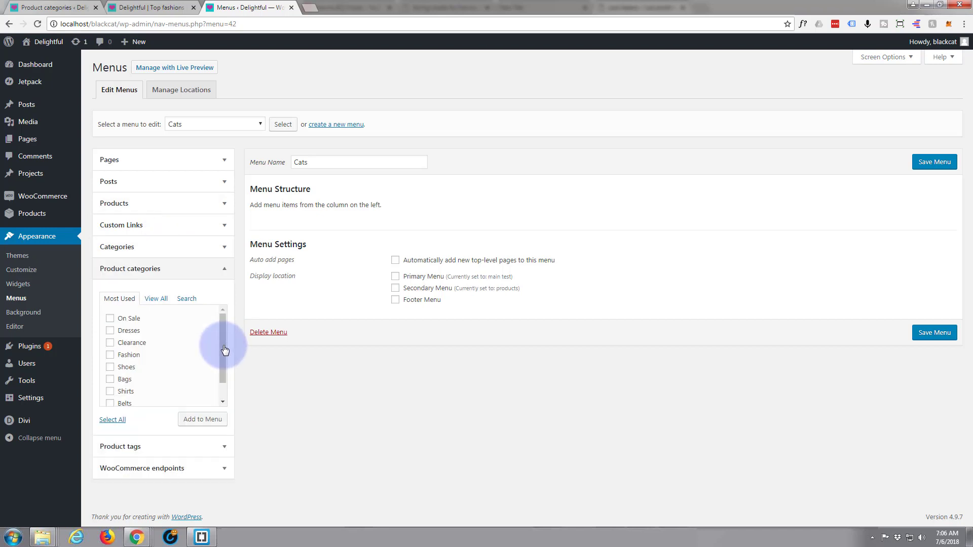
scroll(167, 316, down, 1)
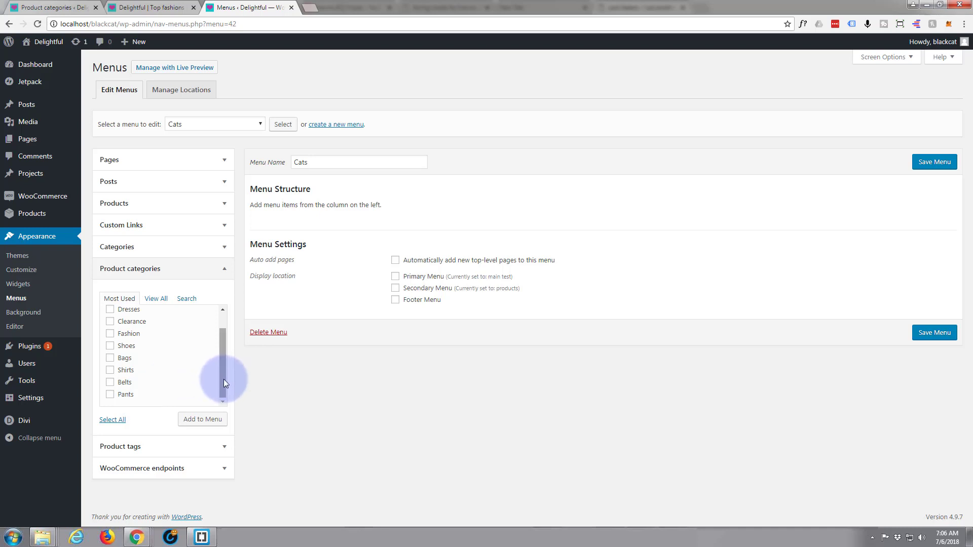
click(111, 310)
click(109, 321)
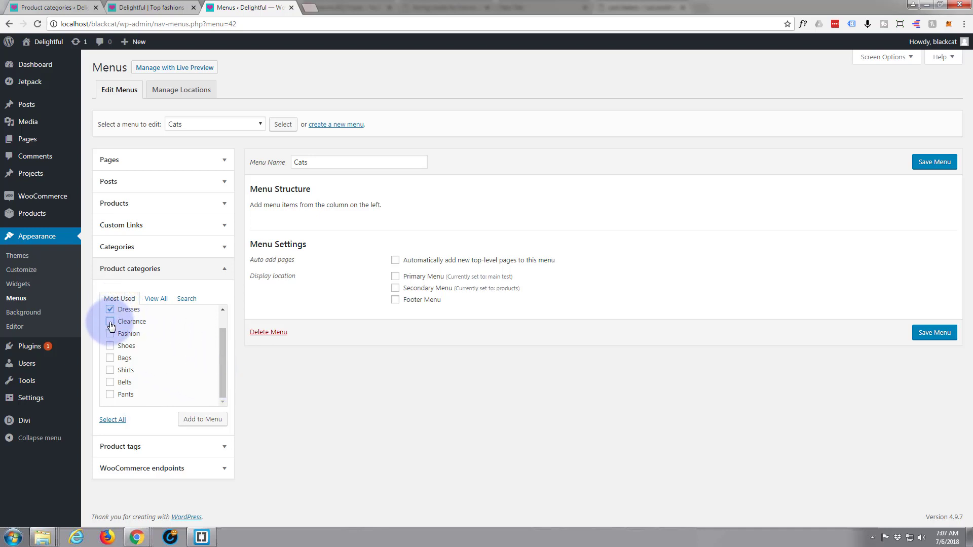
click(110, 346)
click(110, 358)
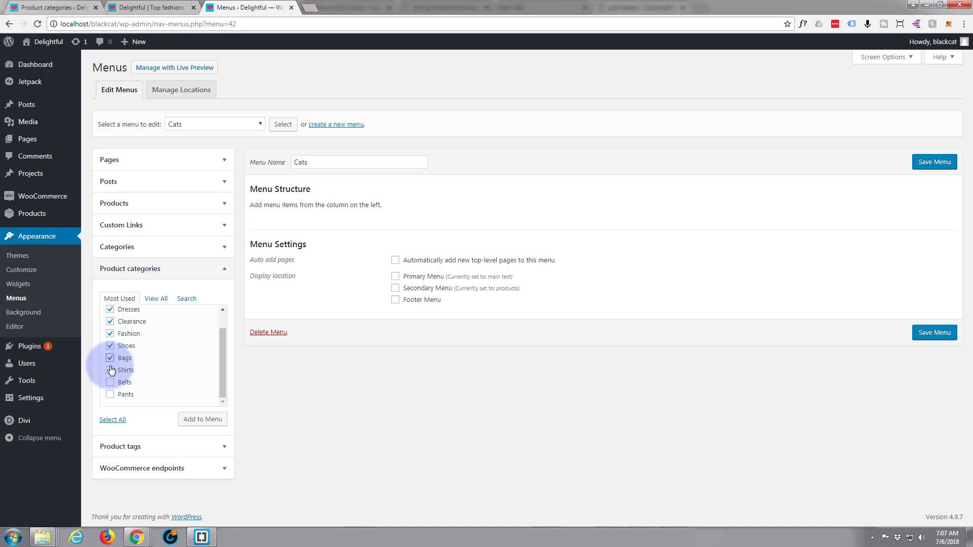
click(110, 370)
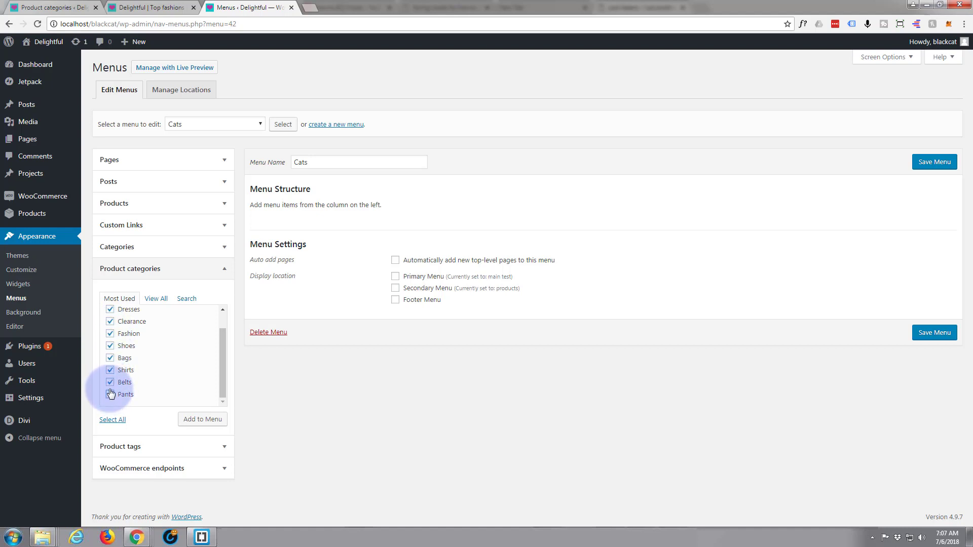
click(110, 394)
drag(223, 386, 219, 340)
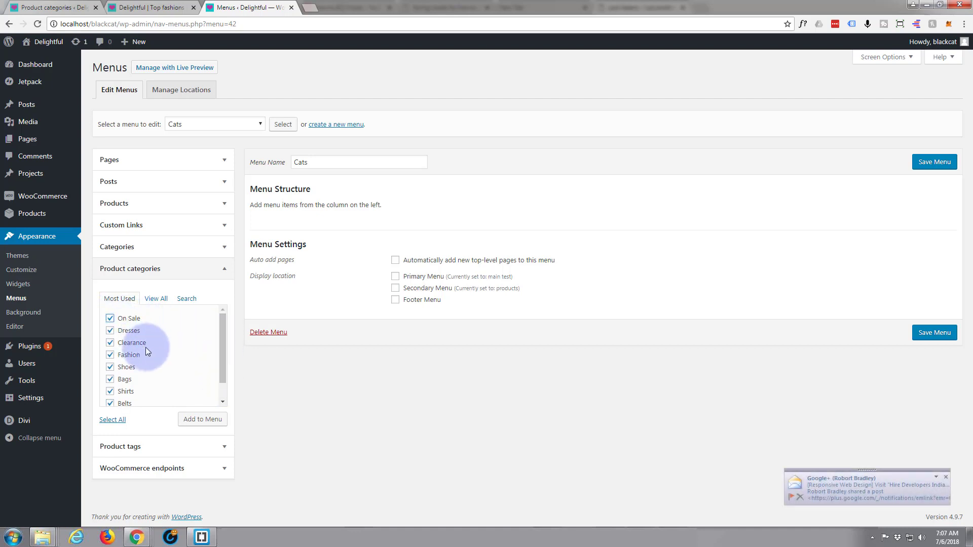
drag(224, 358, 227, 396)
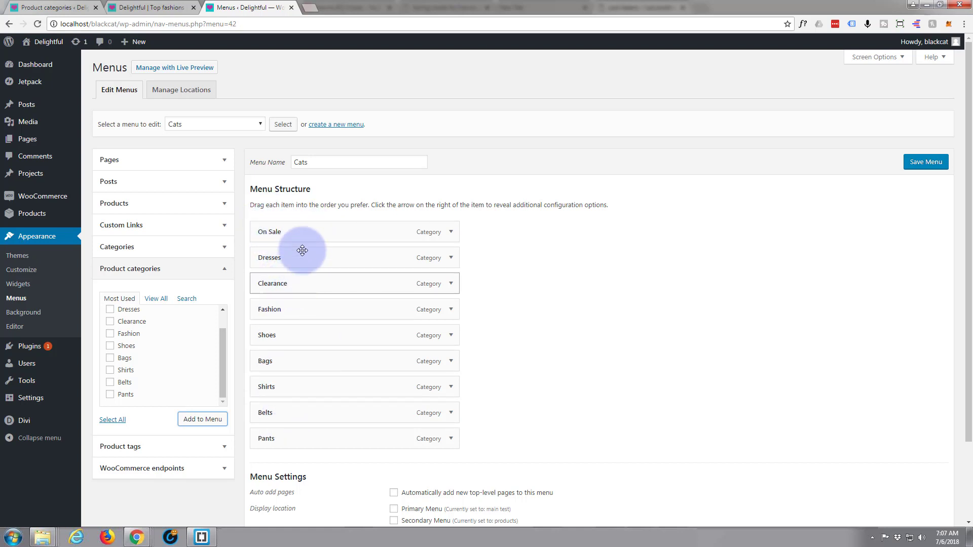
Reorder the menu to start with Clearance, On Sale and Fashion, and nest Dresses, Shoes, Bags, Shirts, Belts and Pants under Fashion
drag(302, 282, 300, 229)
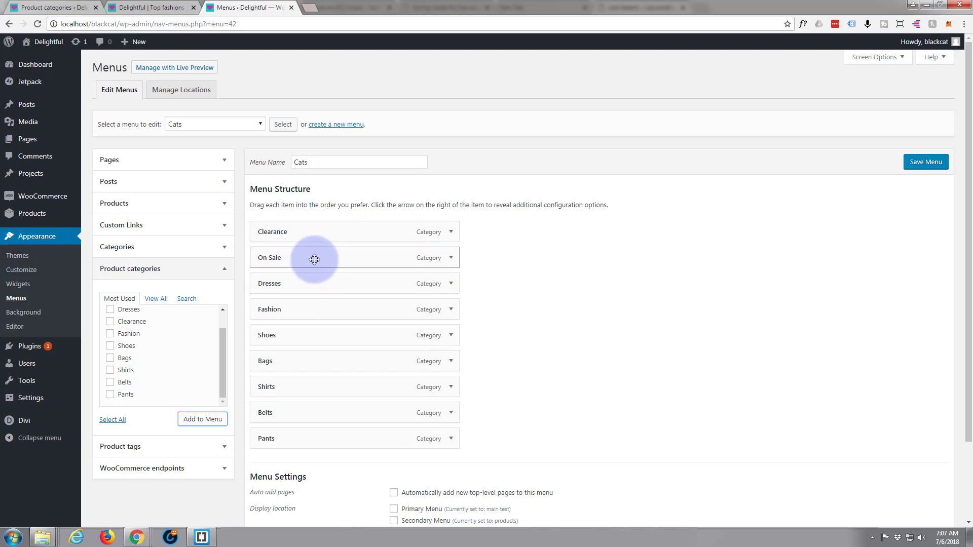
drag(350, 321, 350, 299)
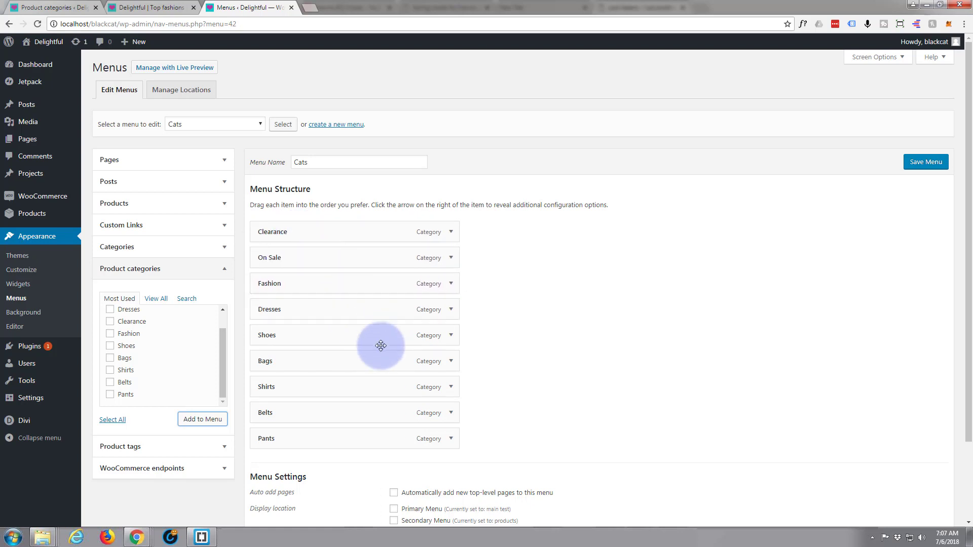
scroll(337, 380, down, 2)
scroll(337, 378, up, 1)
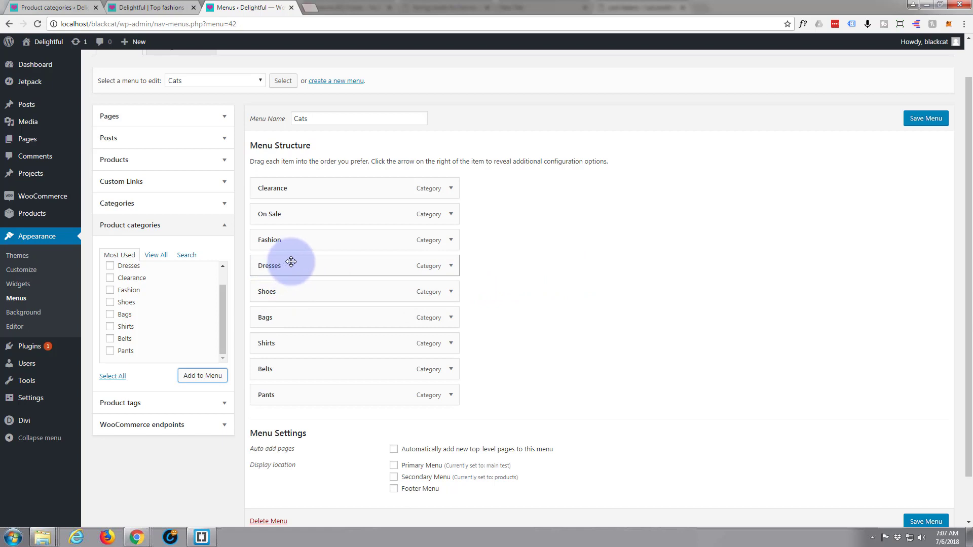
drag(291, 263, 326, 315)
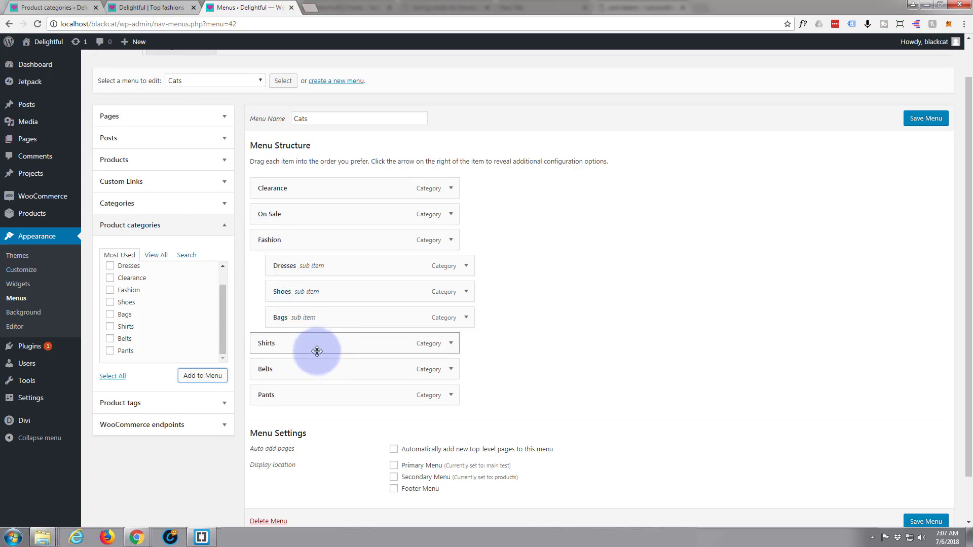
drag(310, 345, 334, 394)
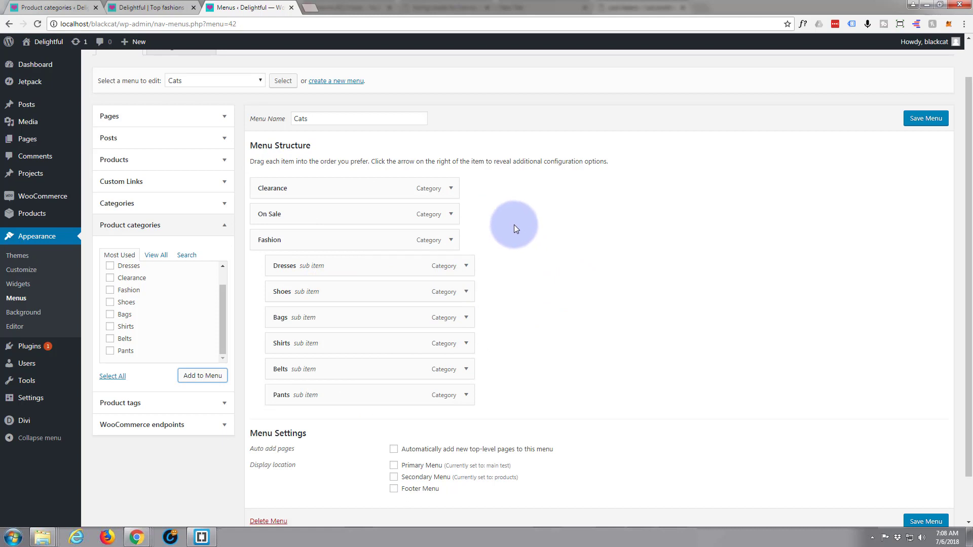
Add the Accessories, My account and Checkout pages to the Cats menu
scroll(513, 224, down, 1)
scroll(144, 217, up, 1)
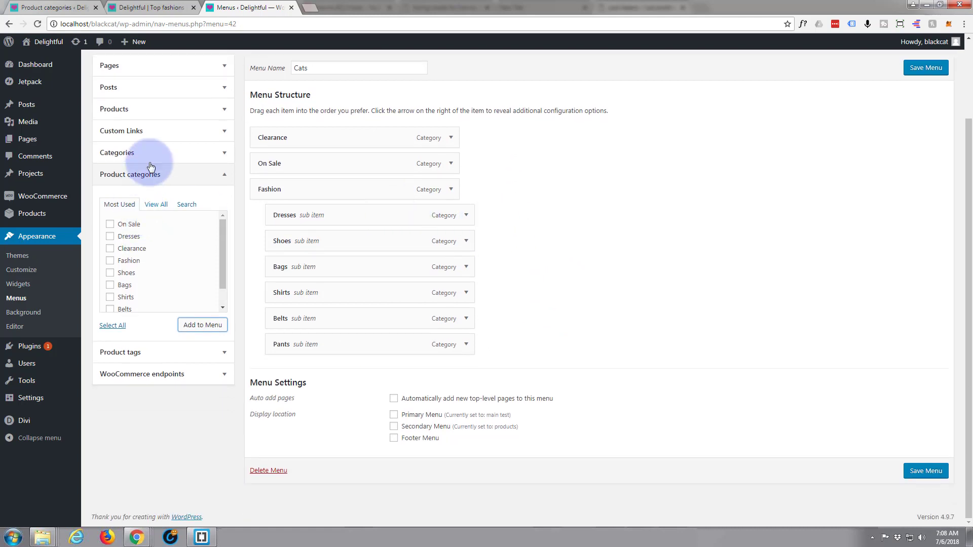
click(223, 69)
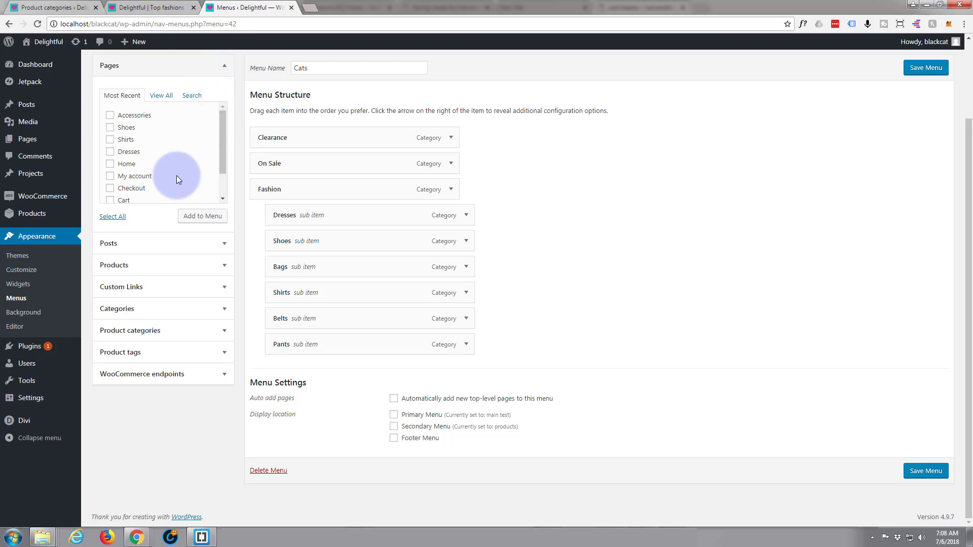
scroll(177, 177, up, 2)
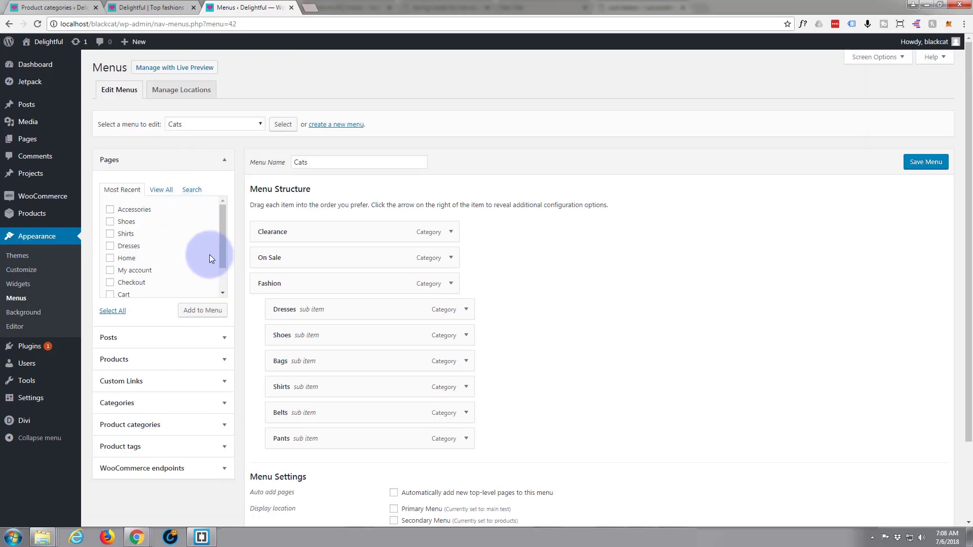
click(116, 282)
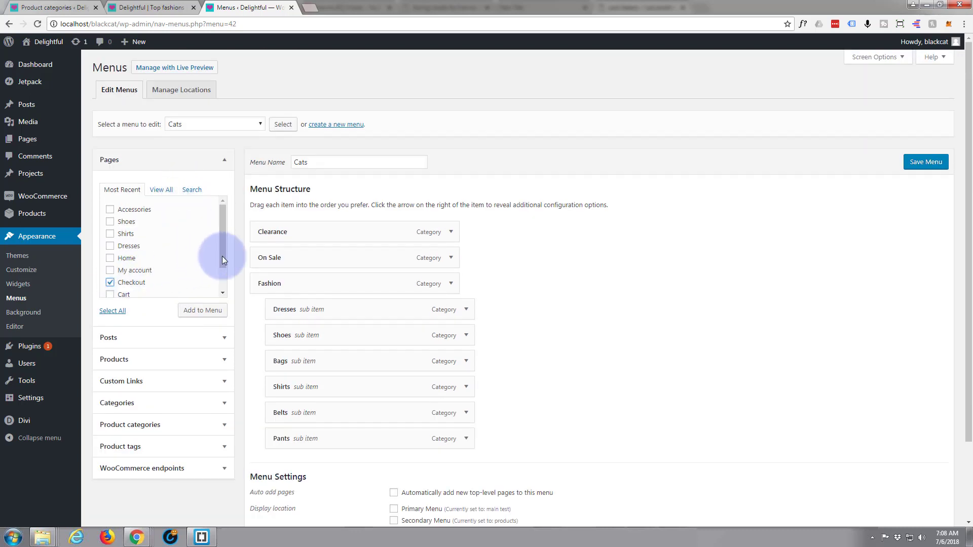
drag(222, 257, 224, 275)
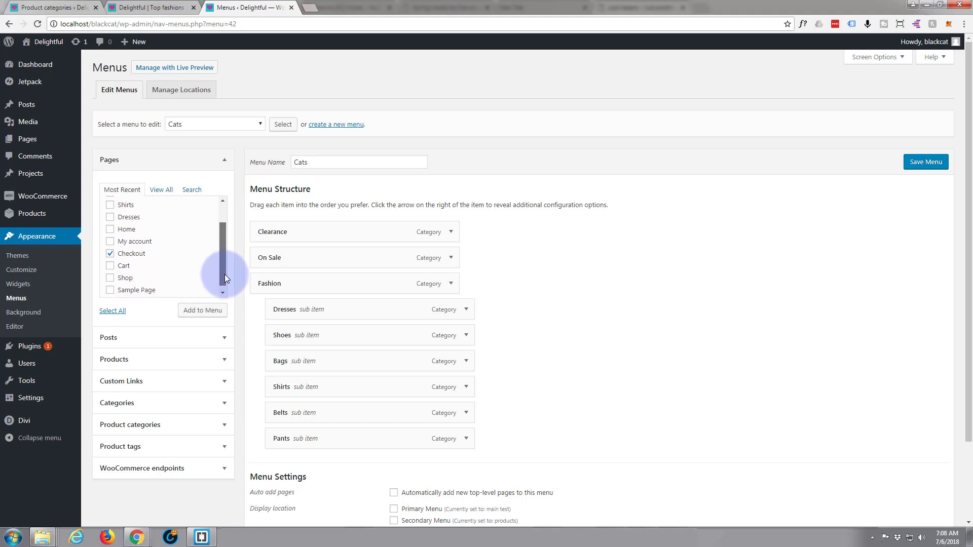
click(112, 243)
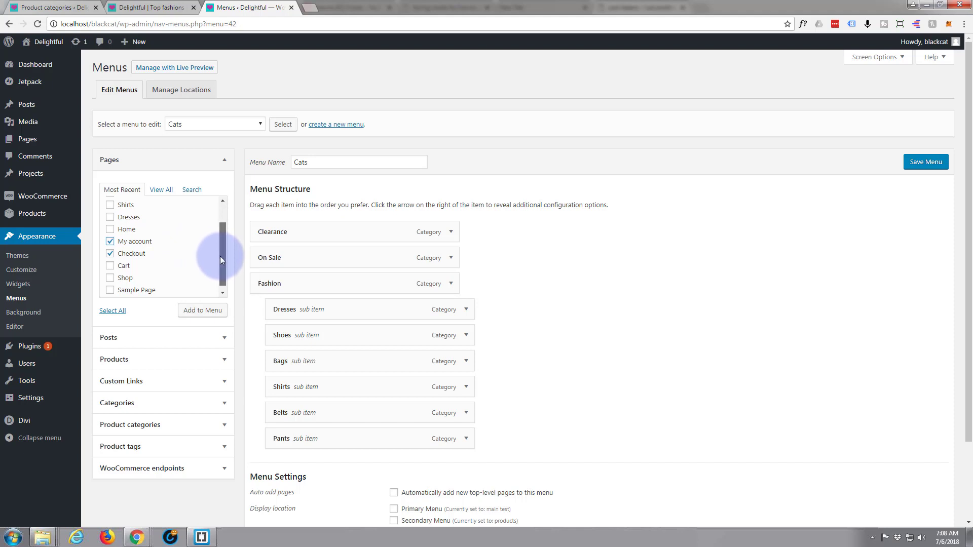
drag(220, 257, 221, 239)
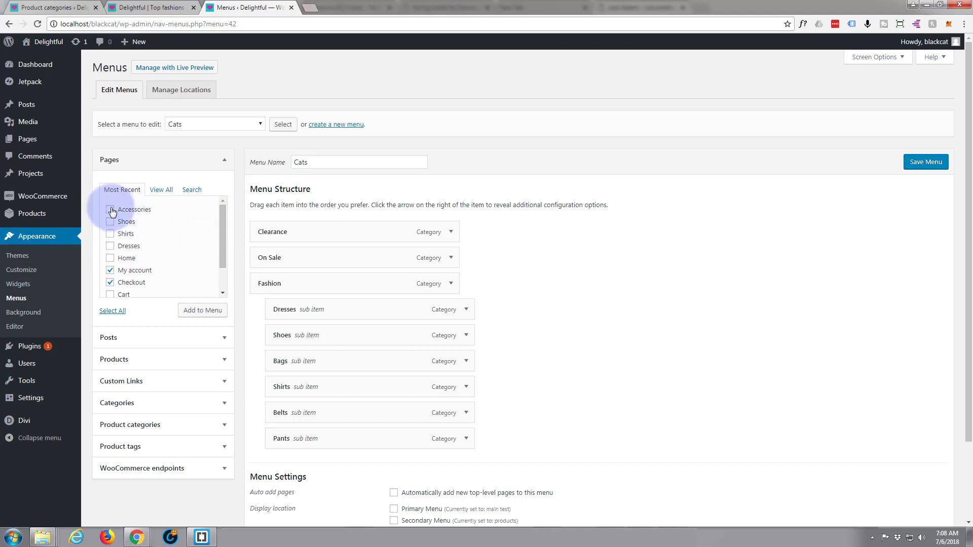
click(202, 312)
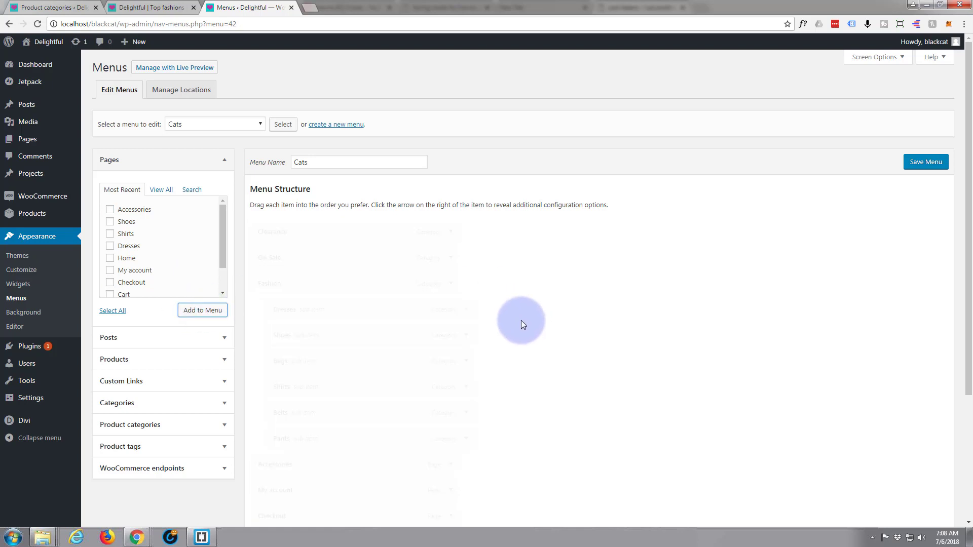
Review the order and nesting of the Cats menu items and save the menu
scroll(520, 316, down, 2)
scroll(521, 318, down, 1)
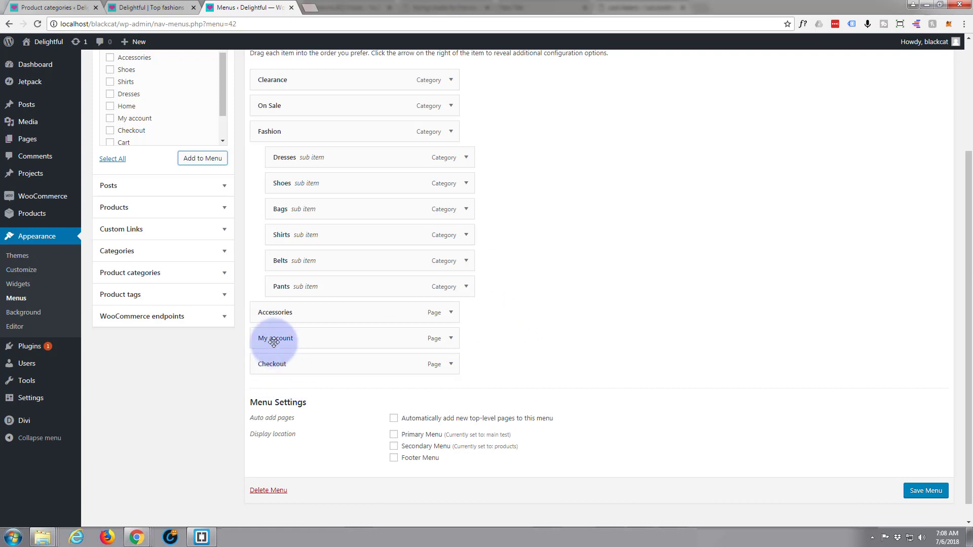
scroll(278, 195, up, 1)
scroll(279, 195, up, 3)
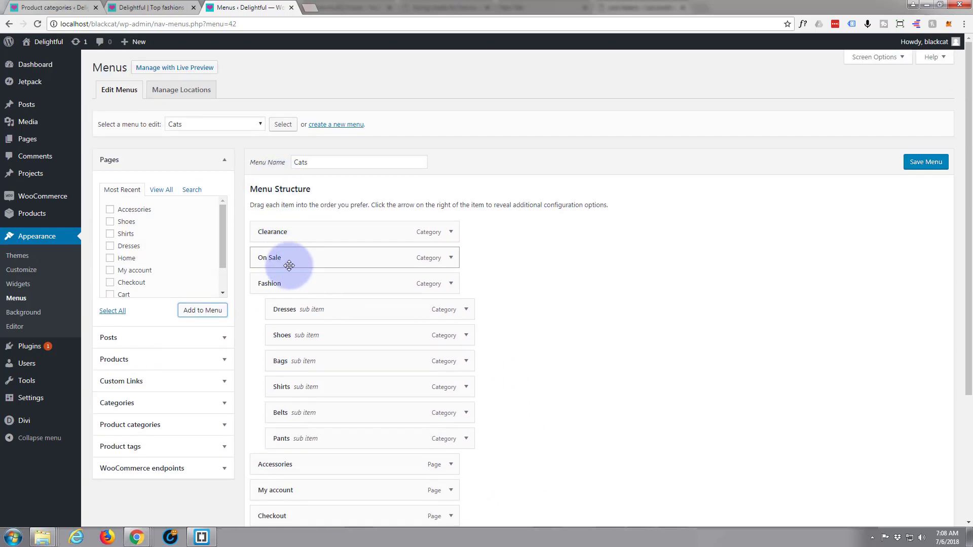
scroll(534, 263, down, 1)
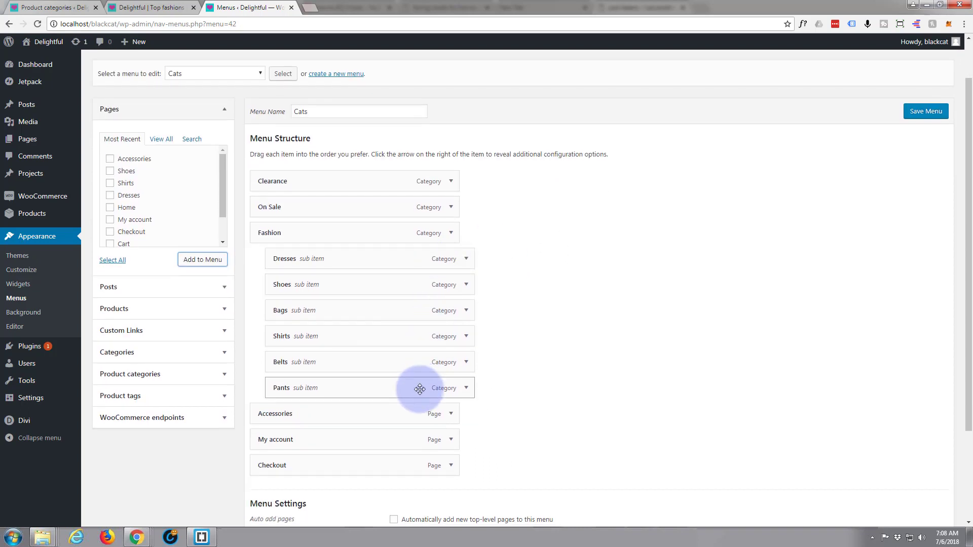
click(930, 114)
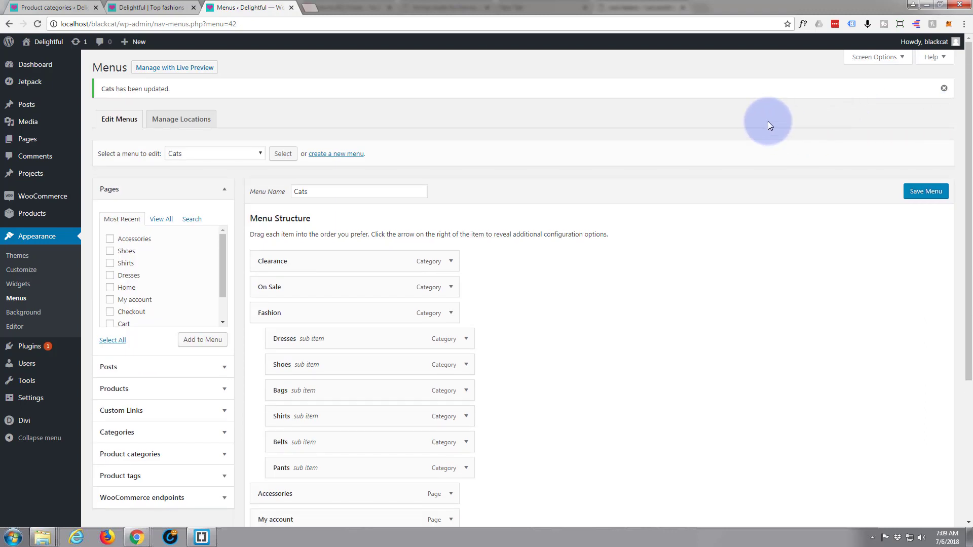
scroll(769, 121, down, 2)
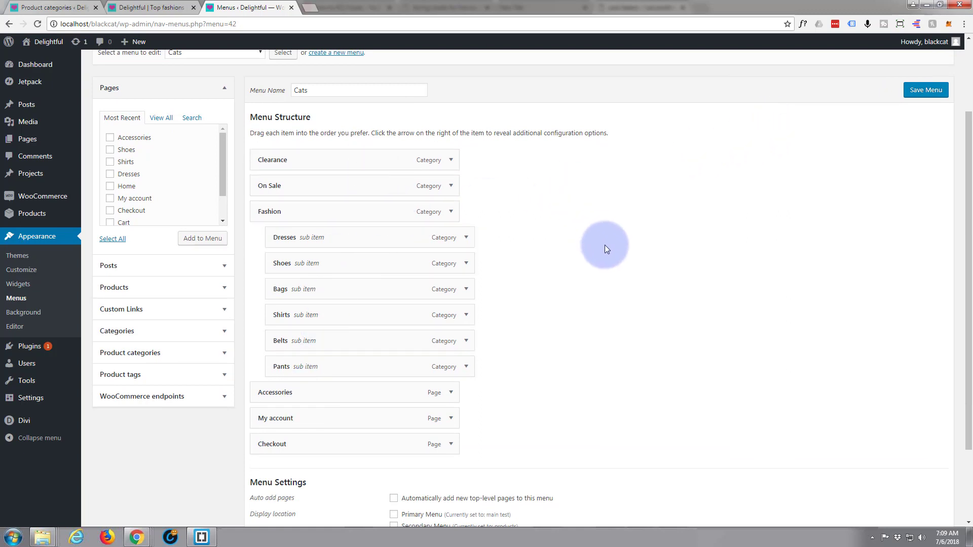
scroll(605, 246, up, 2)
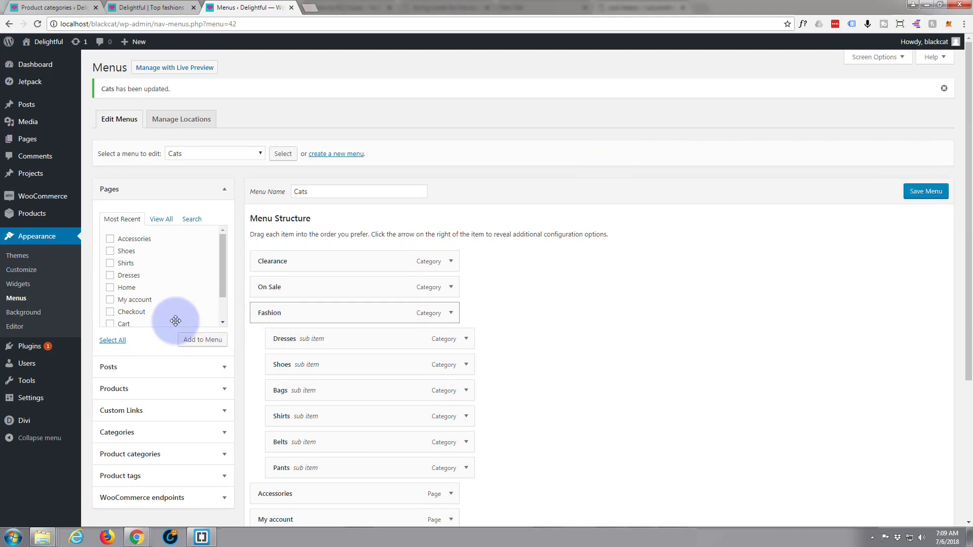
Open the Divi Theme Customizer for the store and look at the current header menus on the live home page
mouse_move(24, 425)
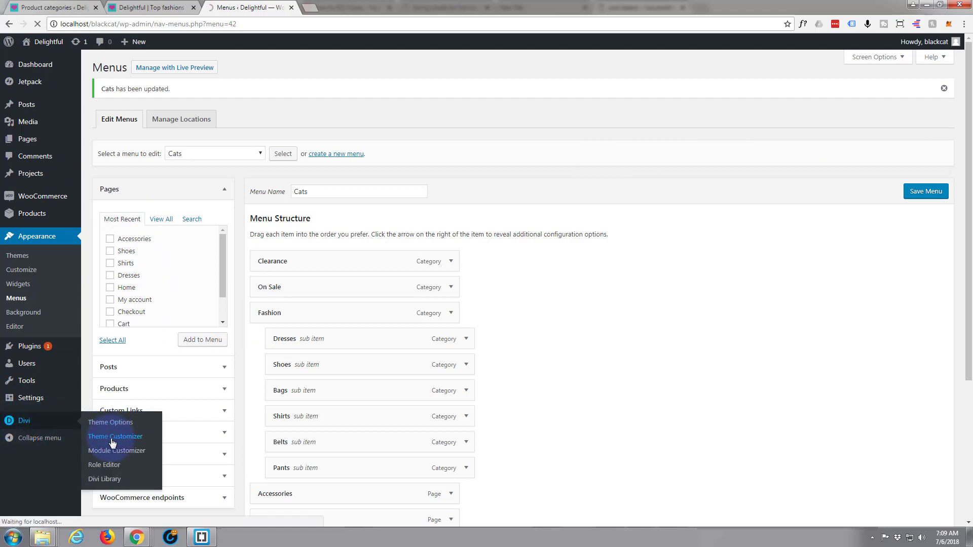
click(144, 8)
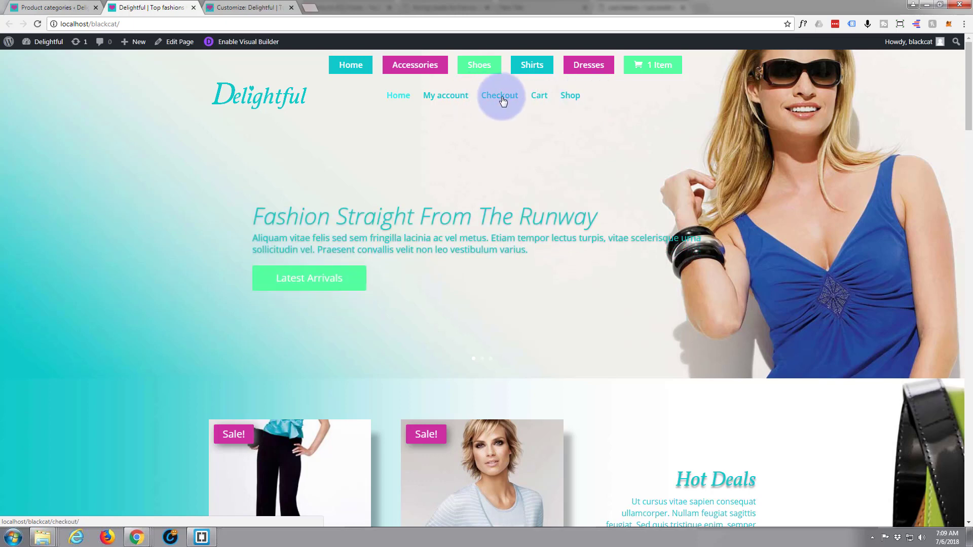
click(230, 7)
click(277, 86)
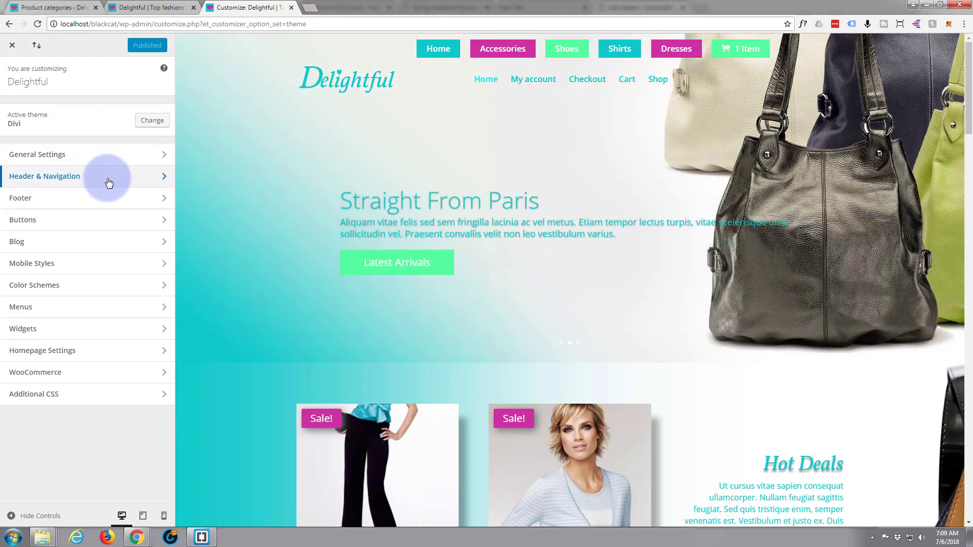
Assign the Cats menu to the Primary Menu location in the theme's menu location settings
click(105, 309)
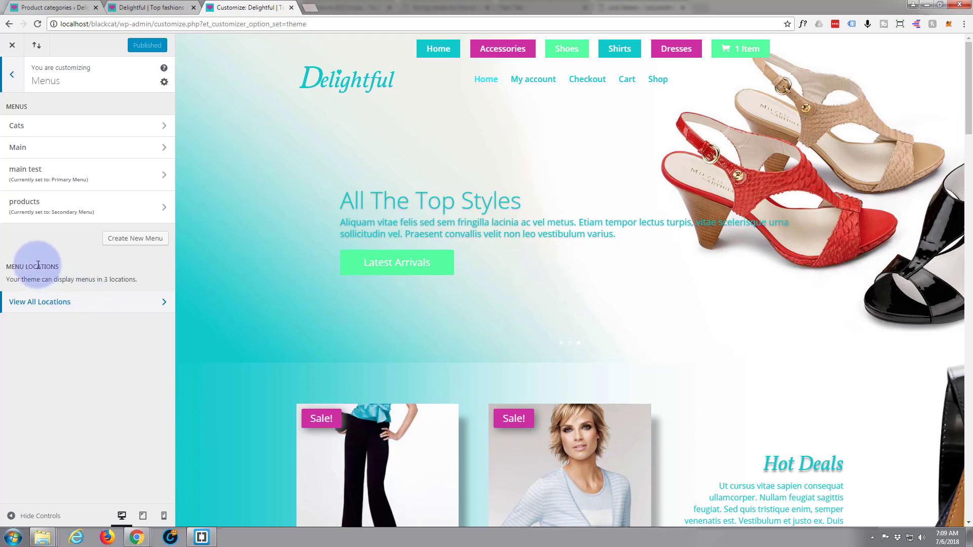
click(116, 302)
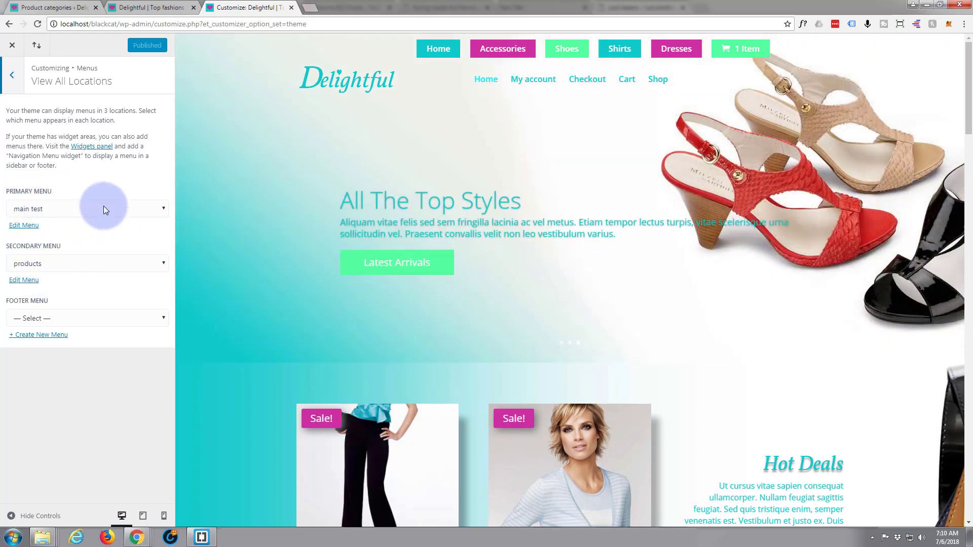
click(162, 207)
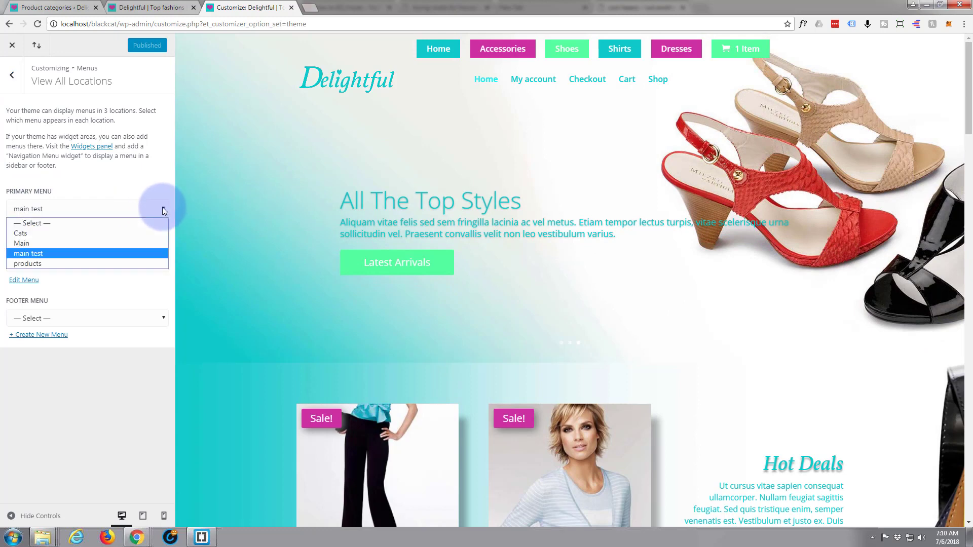
click(18, 235)
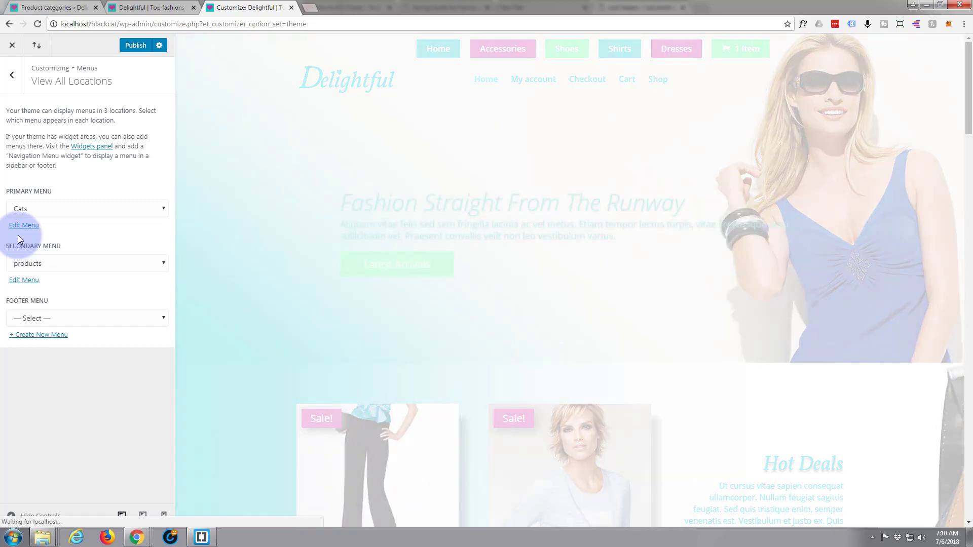